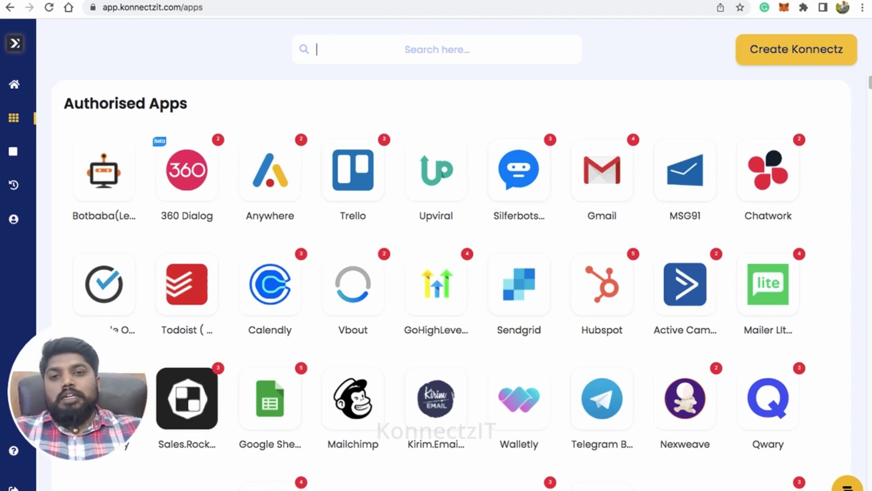
# Filter the Apps page search with 'what' to show WhatsApp Cloud
pyautogui.write('what')
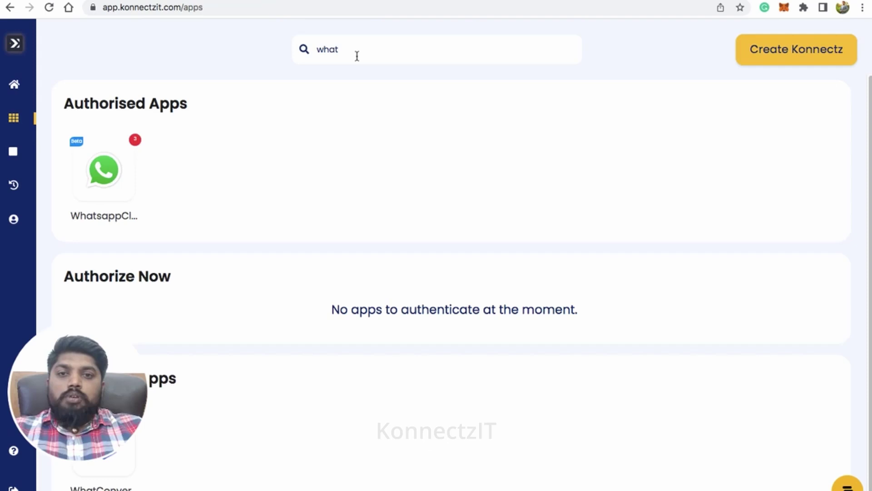
# Add a new WhatsApp Cloud API account with the access token copied from Meta
pyautogui.click(109, 173)
pyautogui.click(467, 359)
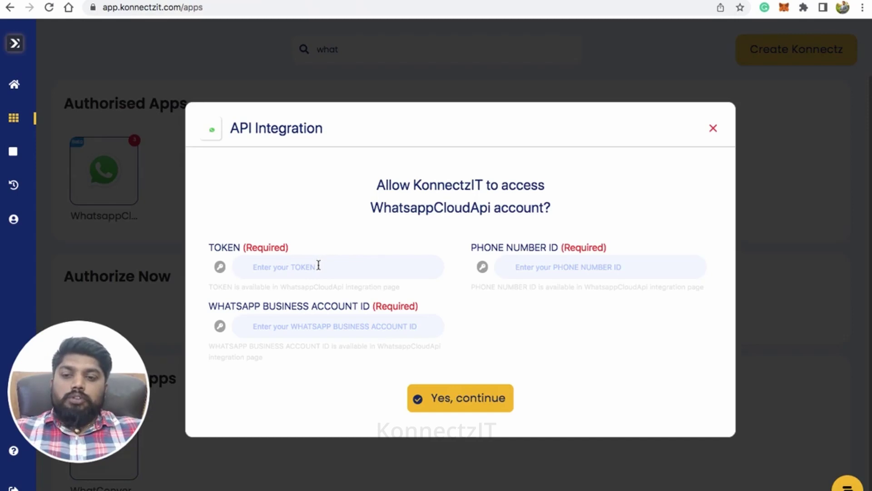
pyautogui.click(318, 266)
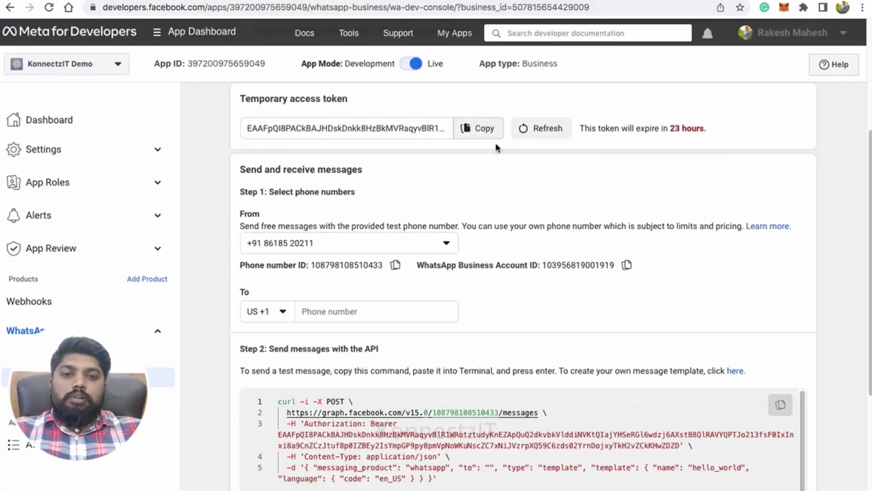
pyautogui.click(479, 129)
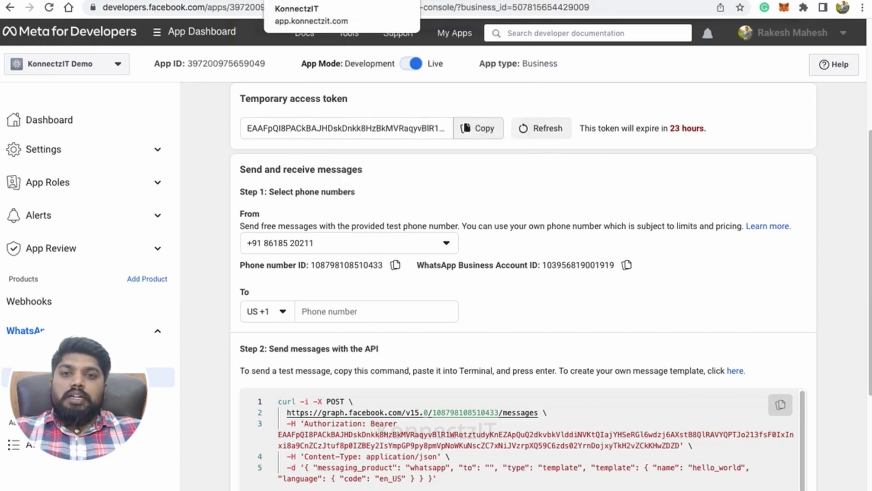
pyautogui.click(309, 1)
pyautogui.click(324, 265)
pyautogui.hotkey('ctrl', 'v')
# Fill in the phone number ID copied from Meta's WhatsApp console
pyautogui.click(537, 273)
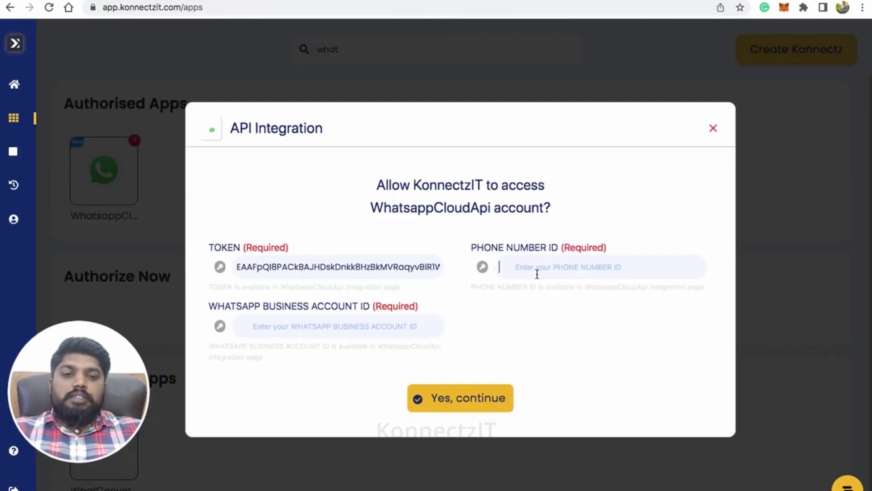
pyautogui.click(554, 2)
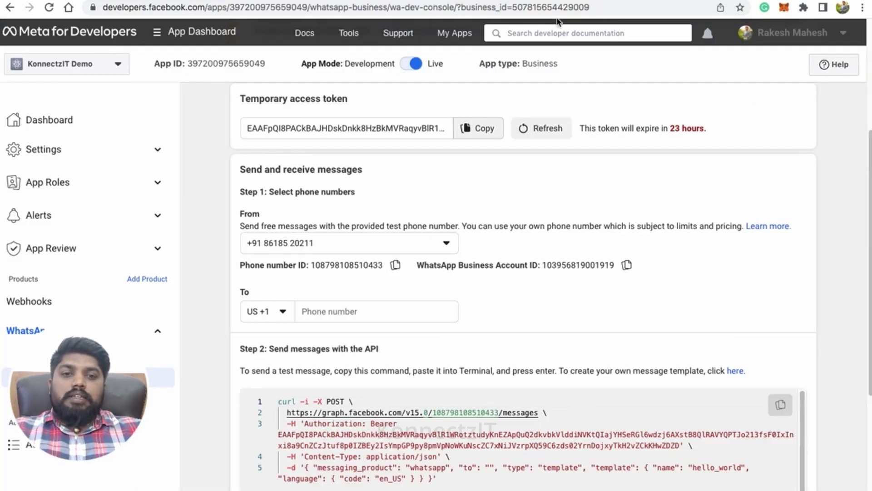
pyautogui.click(394, 266)
pyautogui.click(313, 1)
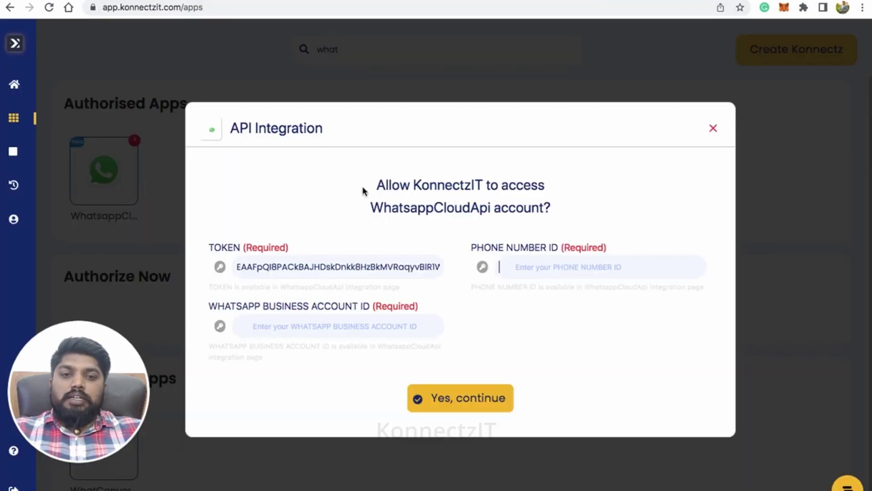
pyautogui.hotkey('ctrl', 'v')
# Fill in the WhatsApp Business Account ID from Meta and close the dialog
pyautogui.click(365, 328)
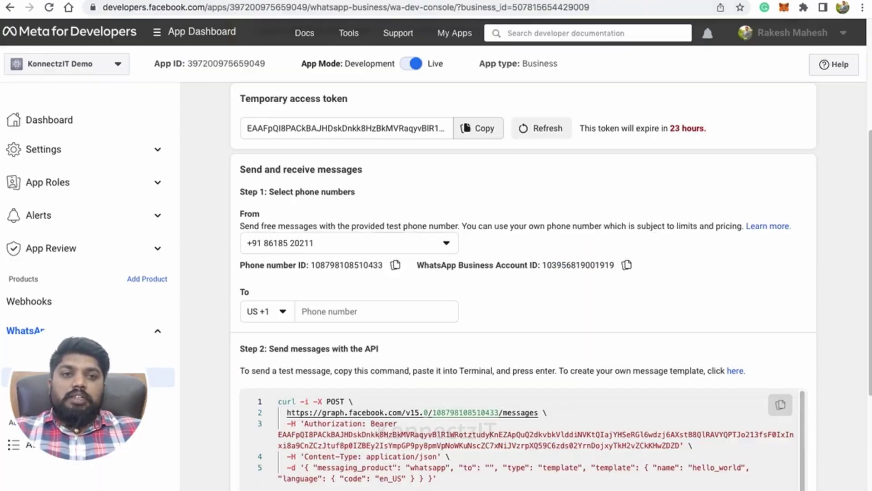
pyautogui.click(607, 4)
pyautogui.click(627, 266)
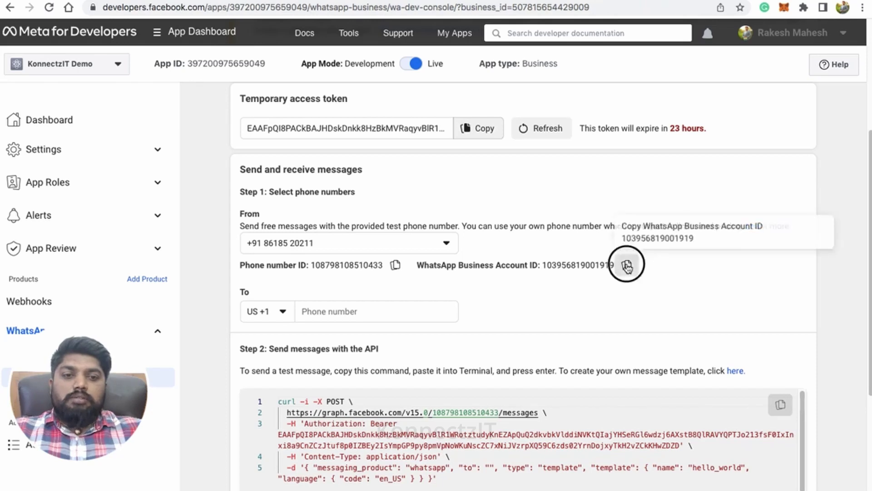
pyautogui.click(313, 1)
pyautogui.hotkey('ctrl', 'v')
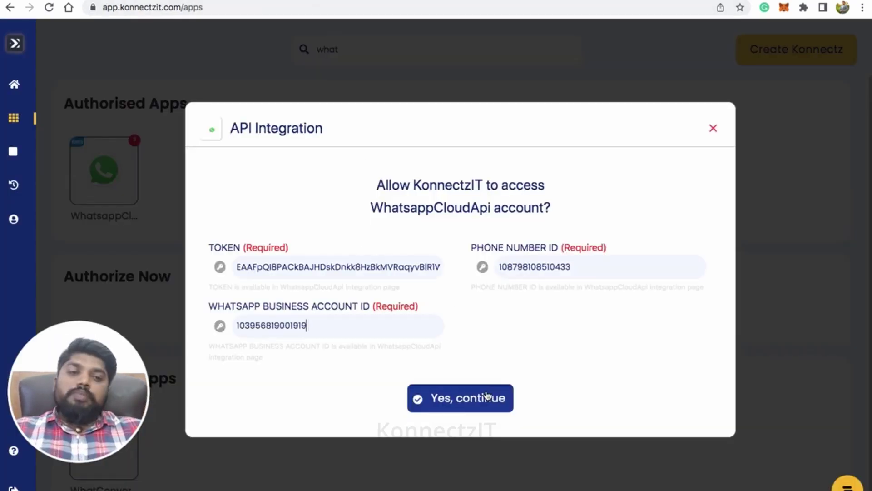
pyautogui.click(713, 129)
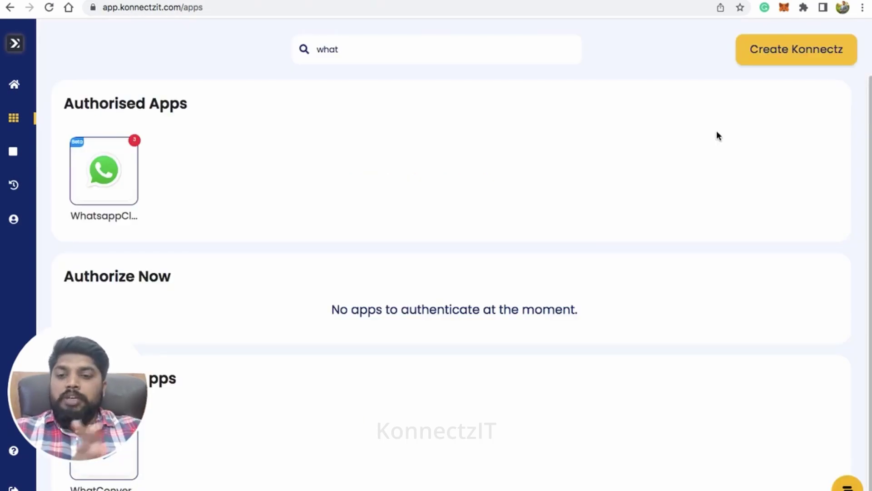
# Replace the app search with 'open' to find OpenAI
pyautogui.doubleClick(327, 49)
pyautogui.write('c')
pyautogui.press('BackSpace')
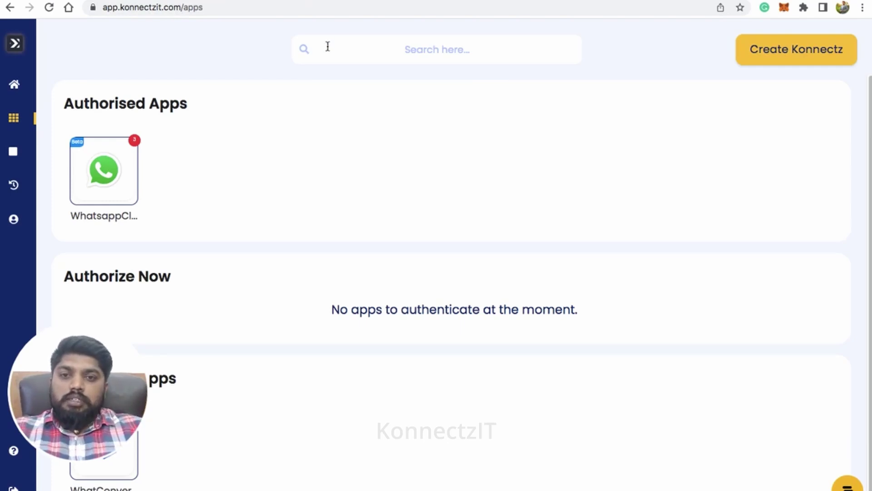
pyautogui.write('open')
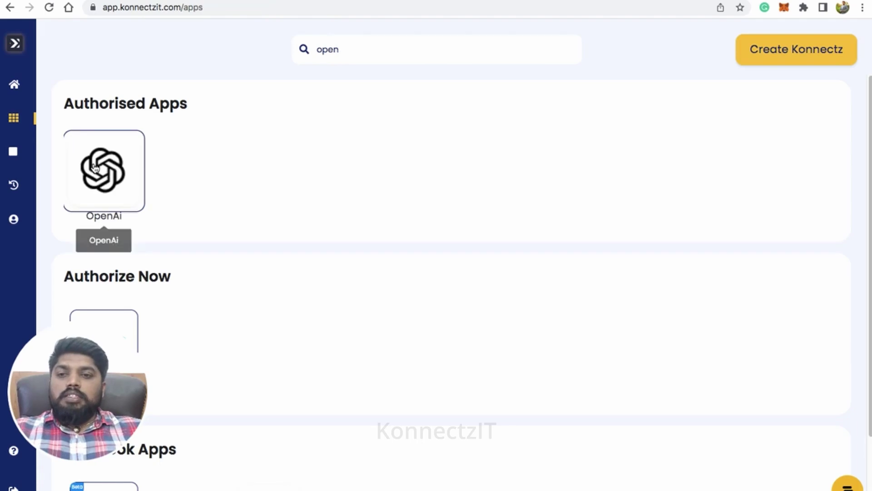
# Start a new OpenAi account connection at its API token field
pyautogui.click(97, 170)
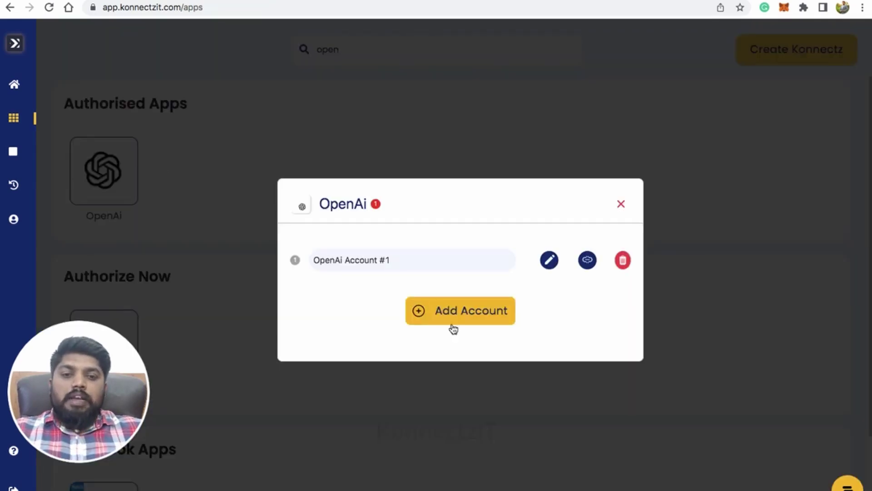
pyautogui.click(452, 320)
pyautogui.click(302, 302)
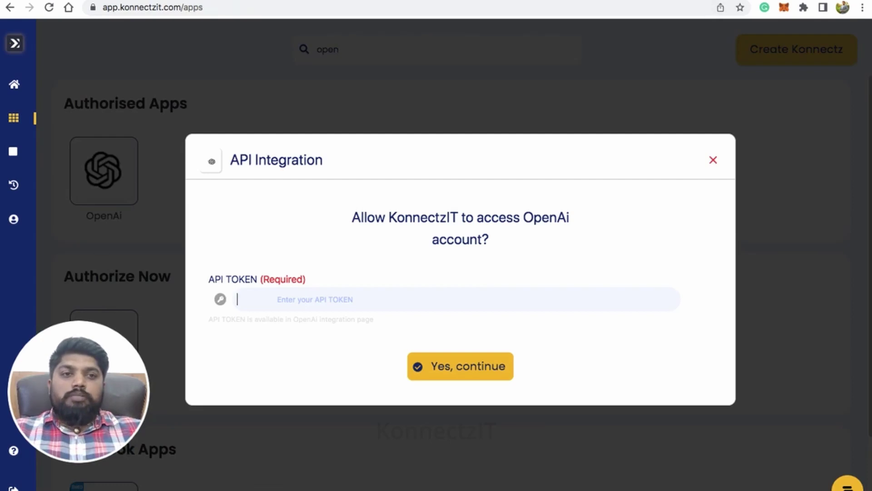
pyautogui.click(691, 0)
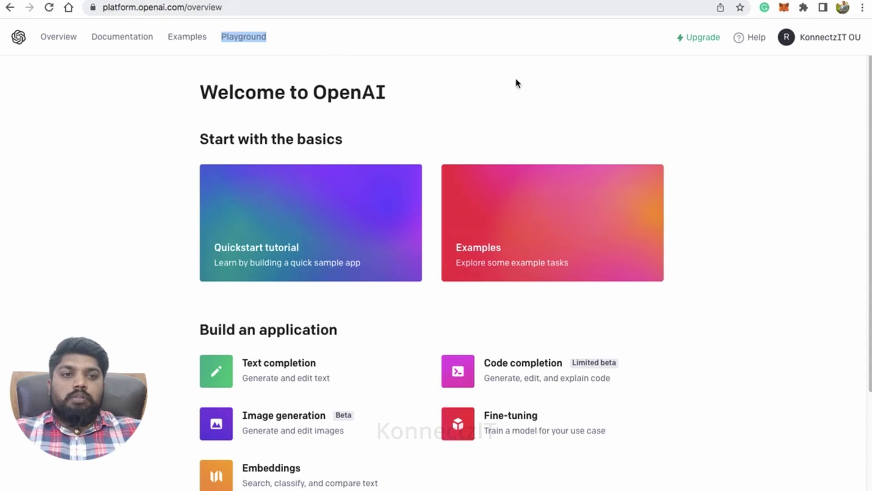
# Create a new secret key on OpenAI's API keys page and copy it
pyautogui.click(814, 40)
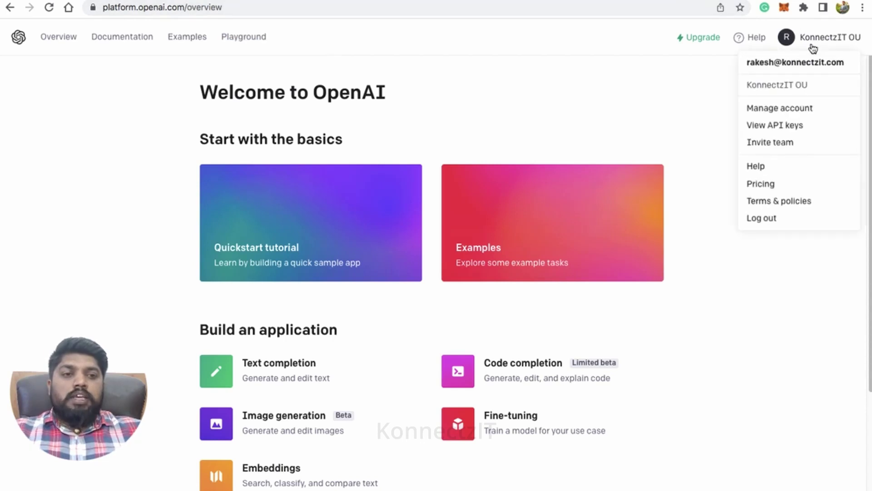
pyautogui.click(778, 128)
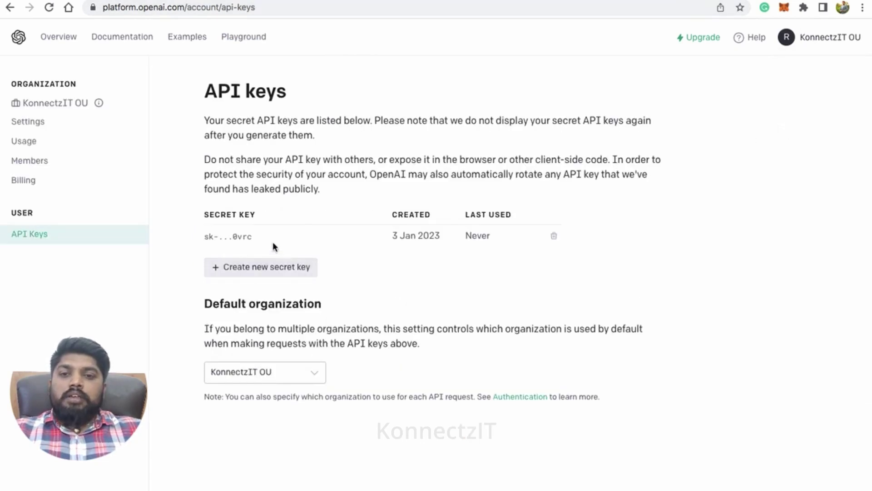
pyautogui.click(268, 266)
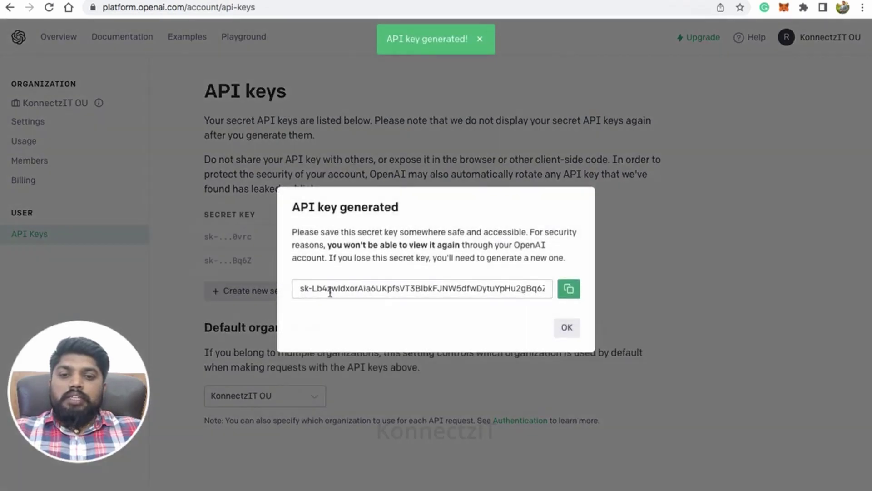
pyautogui.click(568, 290)
pyautogui.click(567, 327)
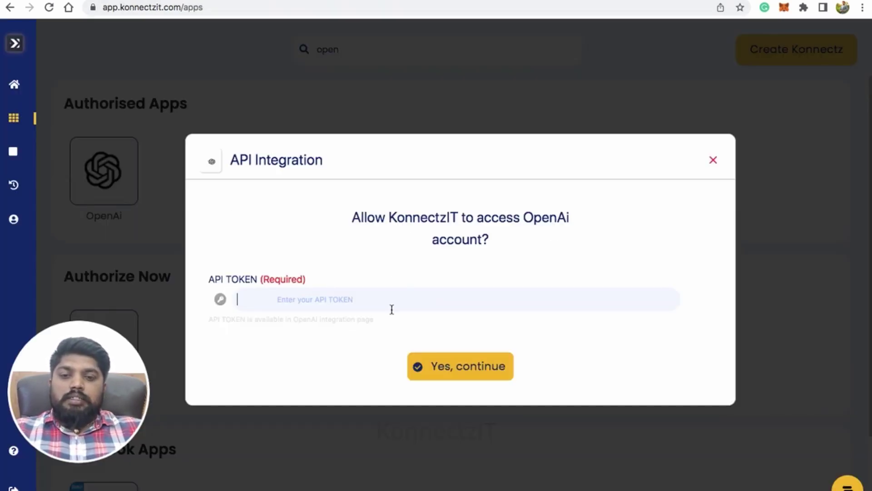
# Paste the OpenAI secret key as the API token and close the integration dialog
pyautogui.press('super+v')
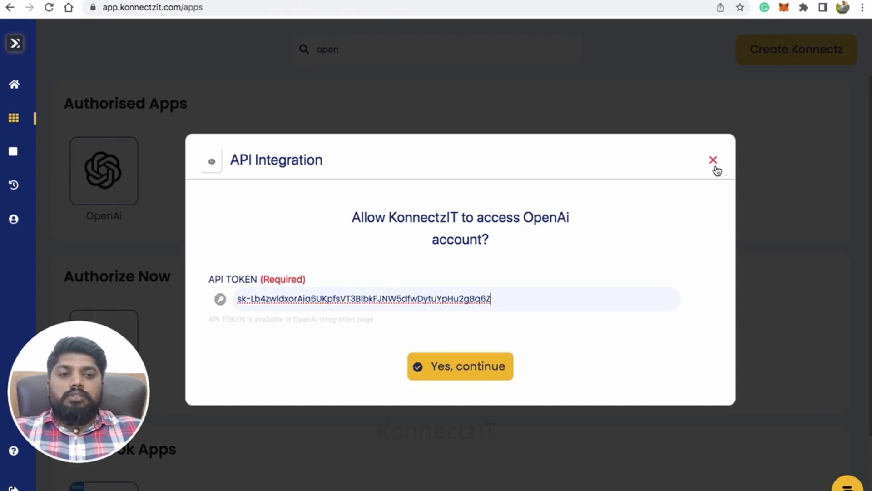
pyautogui.click(714, 166)
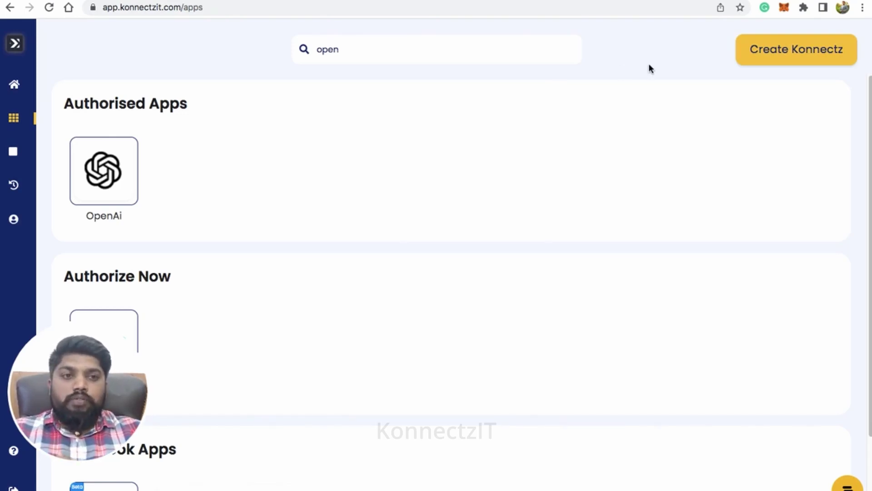
# Create a new flow titled 'Customer Support with ChatGPT and WhatsApp'
pyautogui.click(778, 54)
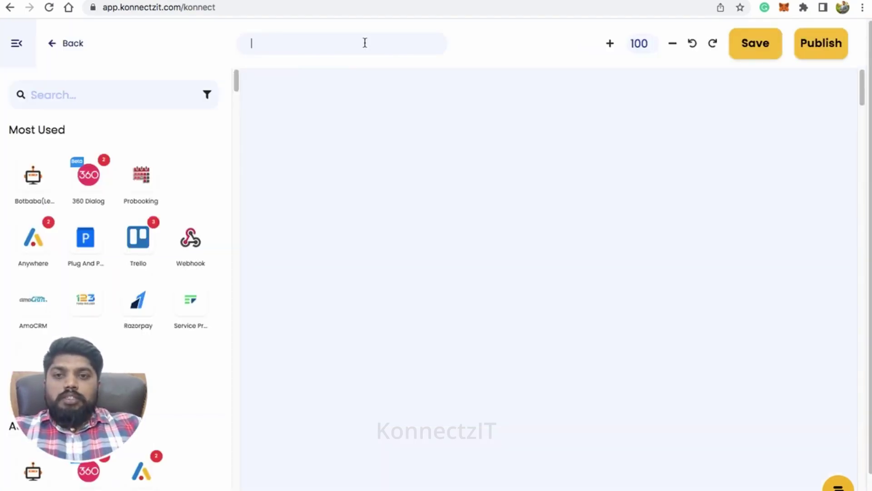
pyautogui.write('C')
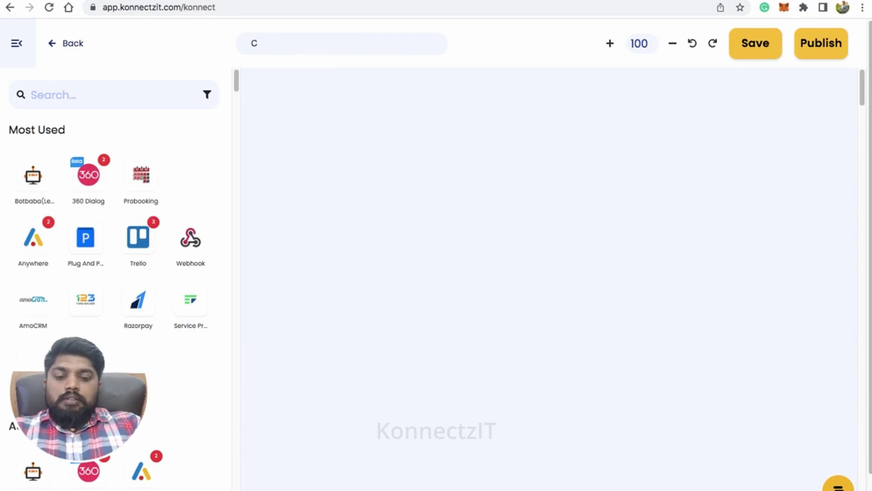
pyautogui.write('usto')
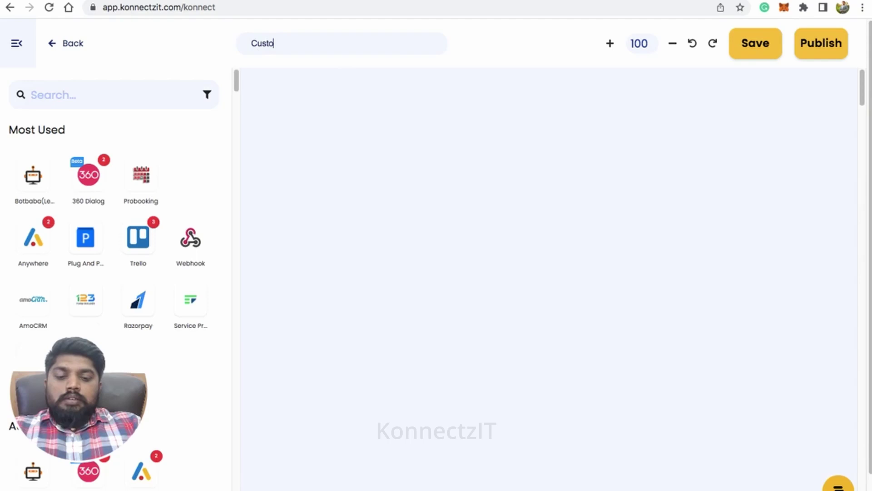
pyautogui.write('mer S')
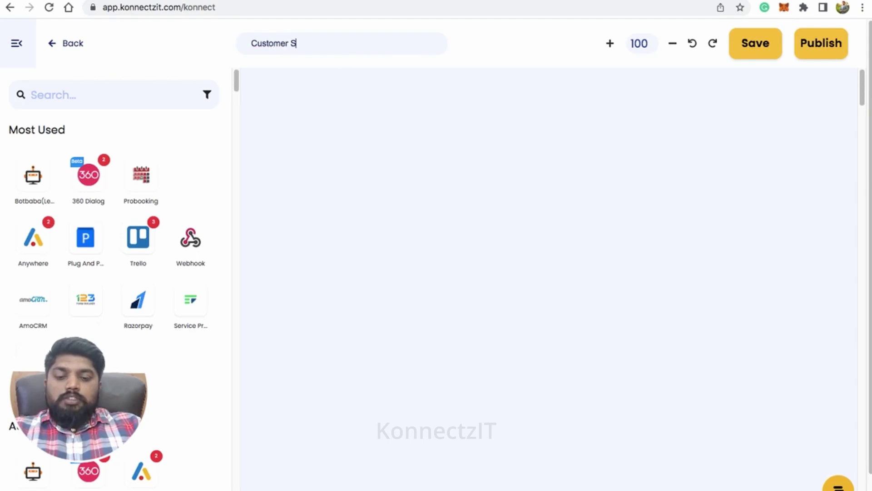
pyautogui.write('upport ')
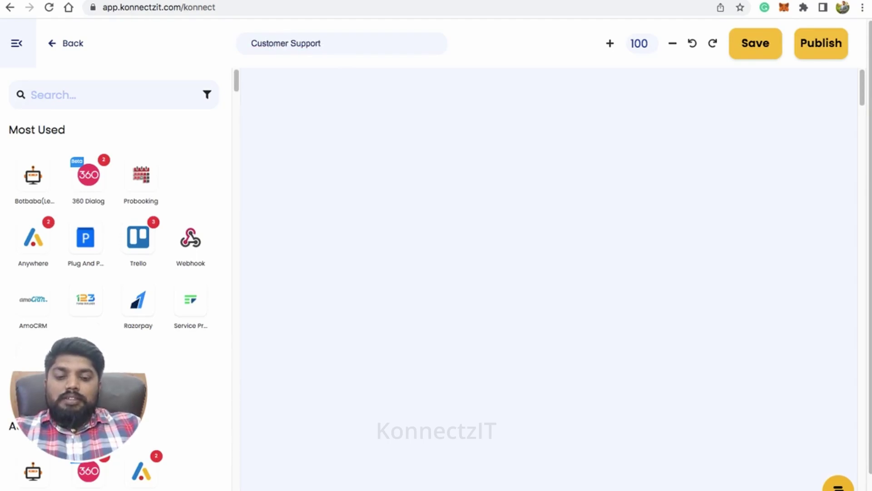
pyautogui.write('with ChatGPT')
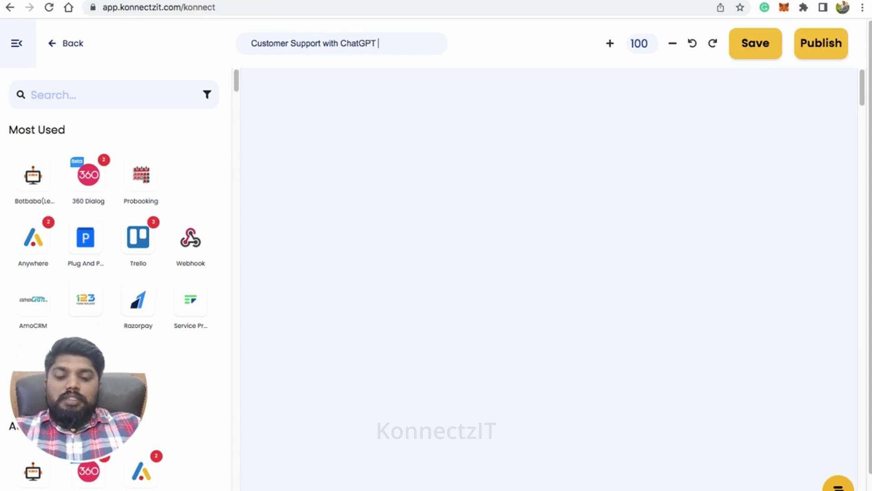
pyautogui.write(' and WhatsaPP')
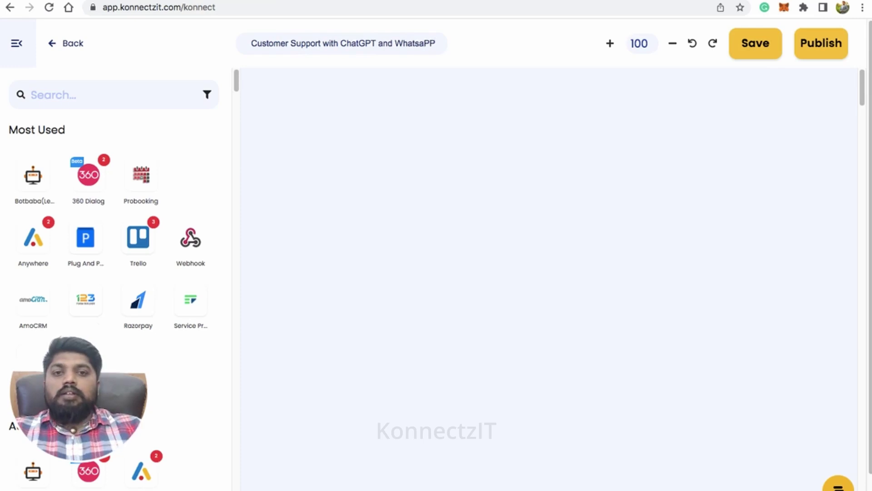
pyautogui.press('BackSpace')
pyautogui.press('BackSpace')
pyautogui.press('BackSpace')
pyautogui.write('App')
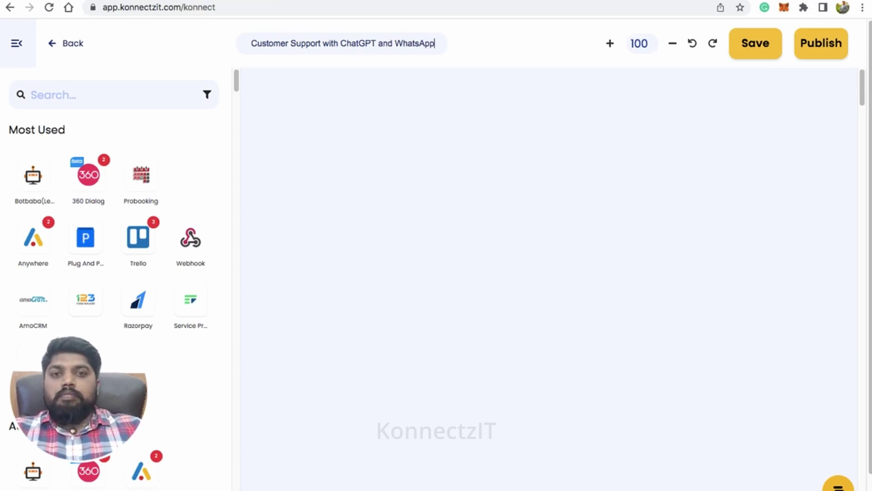
# Place a WhatsappCloudApi node on the canvas as the flow trigger
pyautogui.click(60, 90)
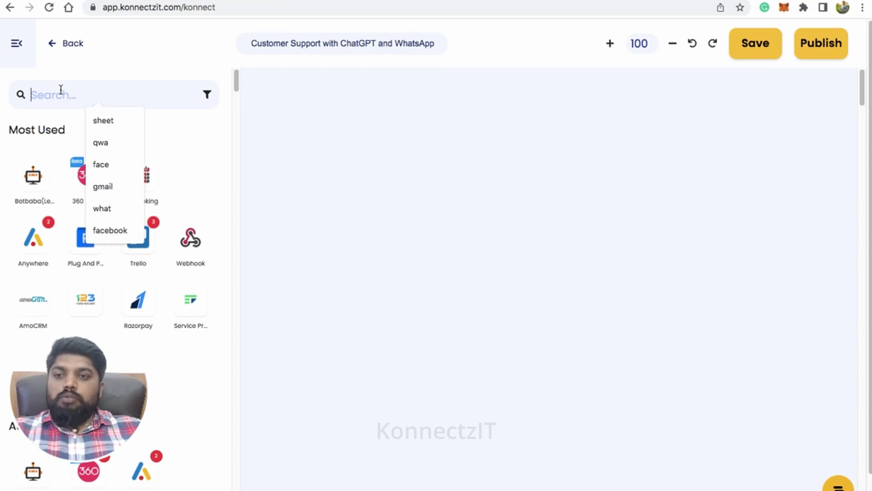
pyautogui.write('wh')
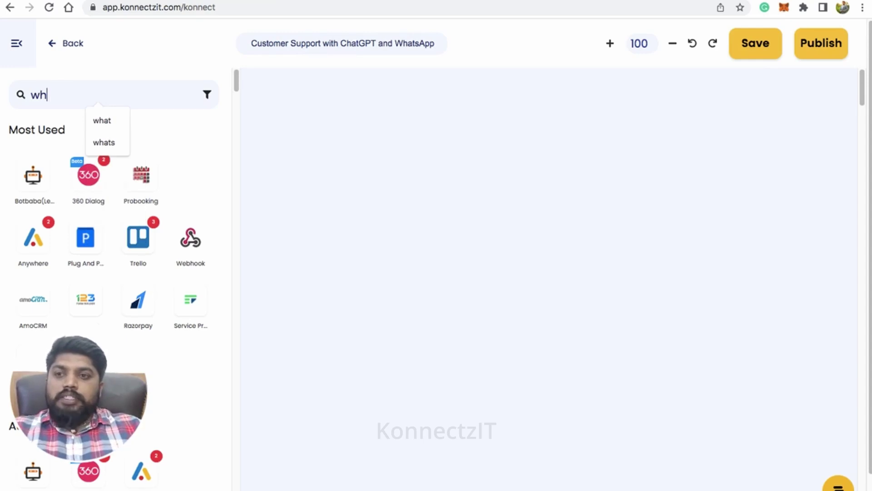
pyautogui.write('at')
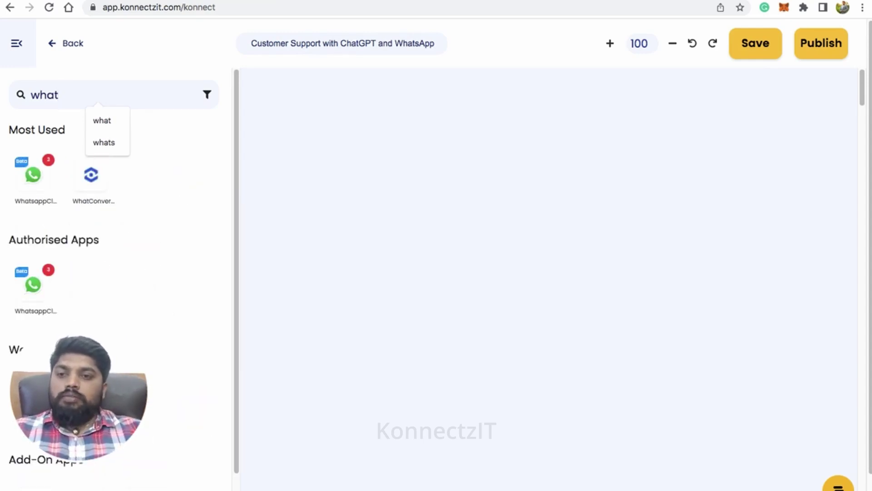
pyautogui.moveTo(33, 174); pyautogui.dragTo(290, 119)
pyautogui.click(17, 46)
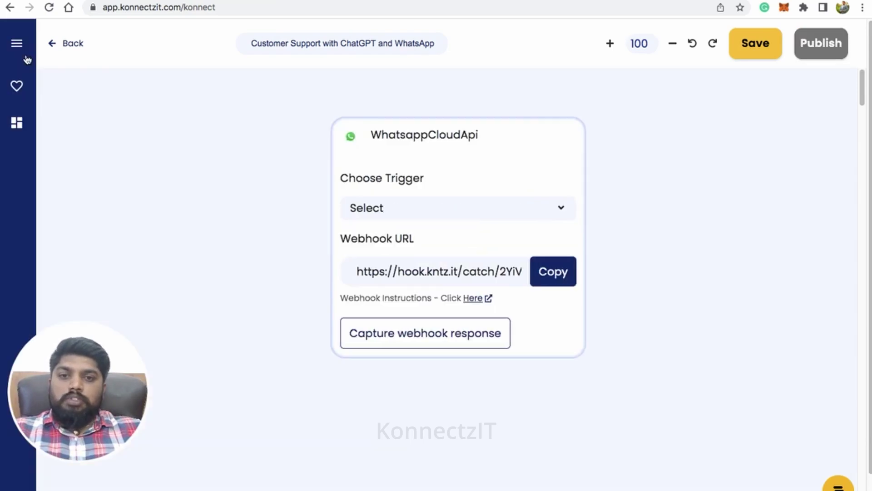
pyautogui.moveTo(428, 148); pyautogui.dragTo(275, 127)
# Set the trigger to Message Notification and copy its webhook URL
pyautogui.click(282, 181)
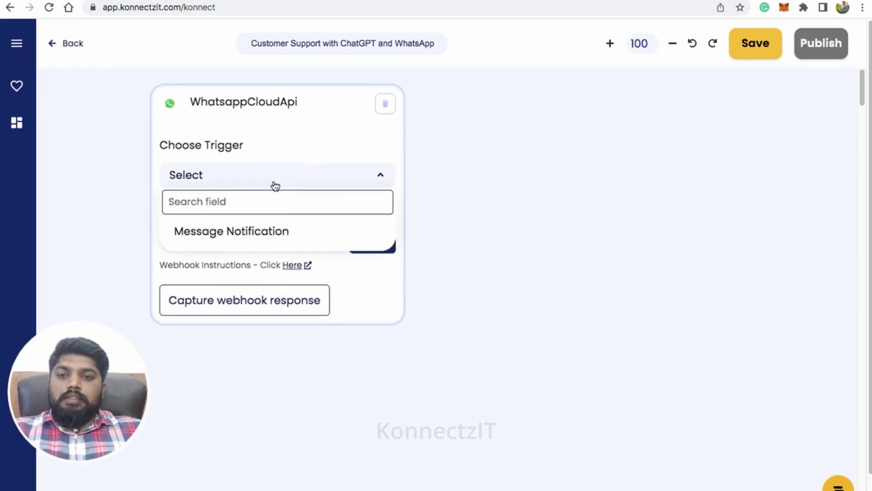
pyautogui.click(260, 230)
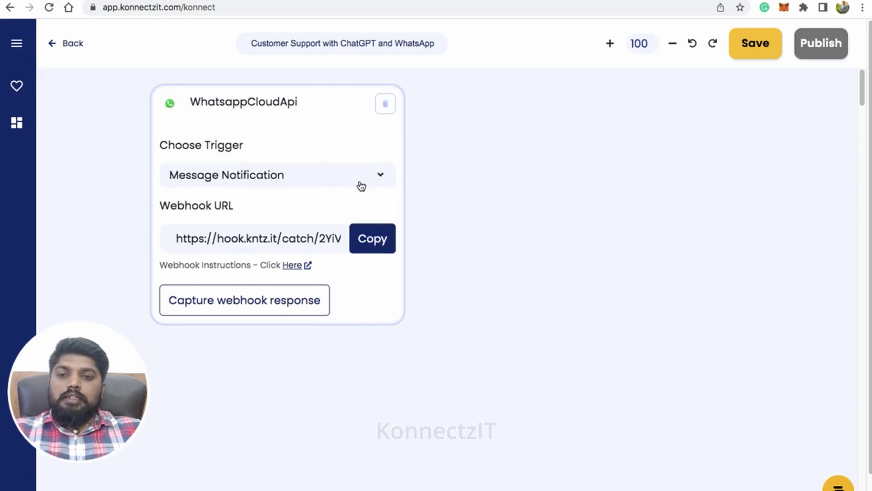
pyautogui.click(377, 244)
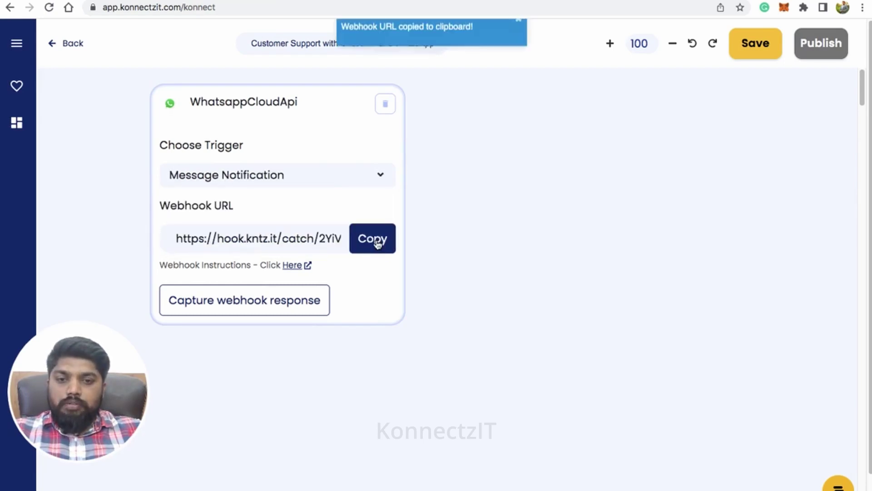
pyautogui.click(293, 266)
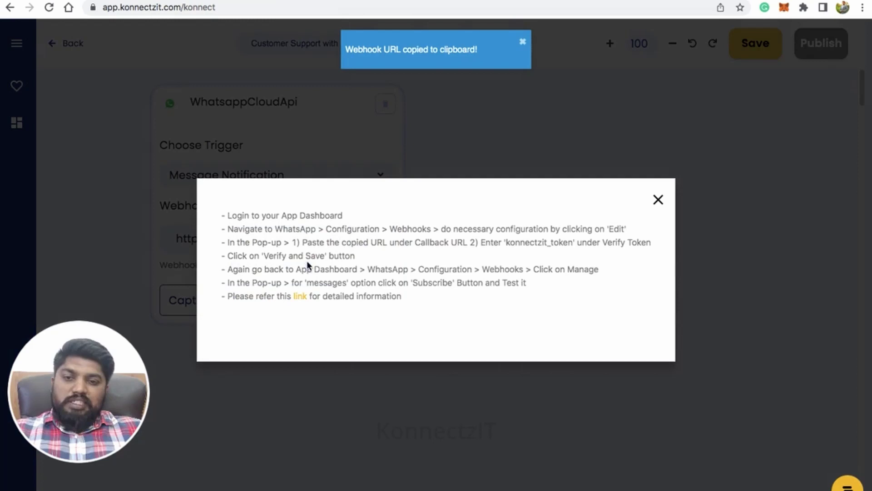
pyautogui.click(658, 200)
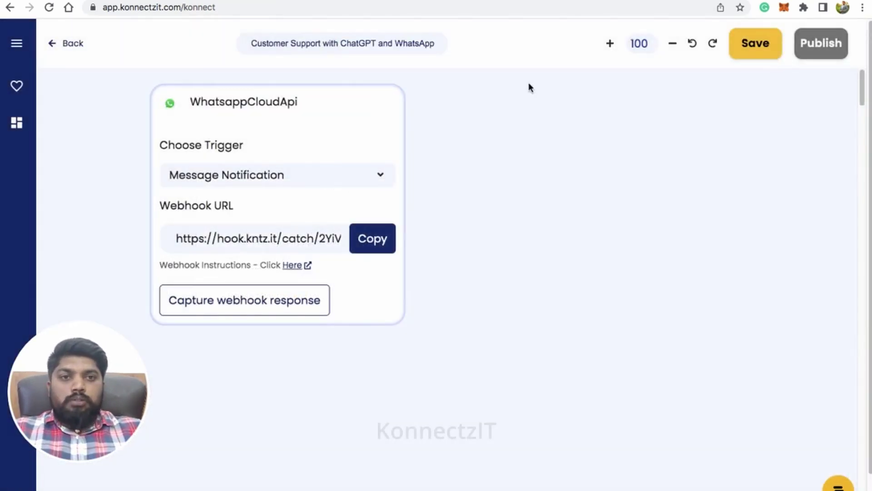
# Replace Meta's WhatsApp webhook callback URL with the KonnectzIT URL and enter the verify token
pyautogui.hotkey('ctrl', 'Tab')
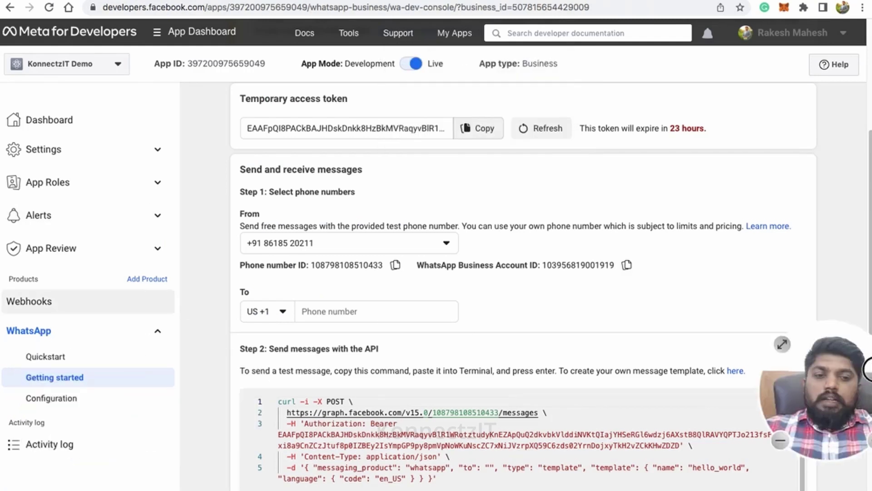
pyautogui.click(67, 398)
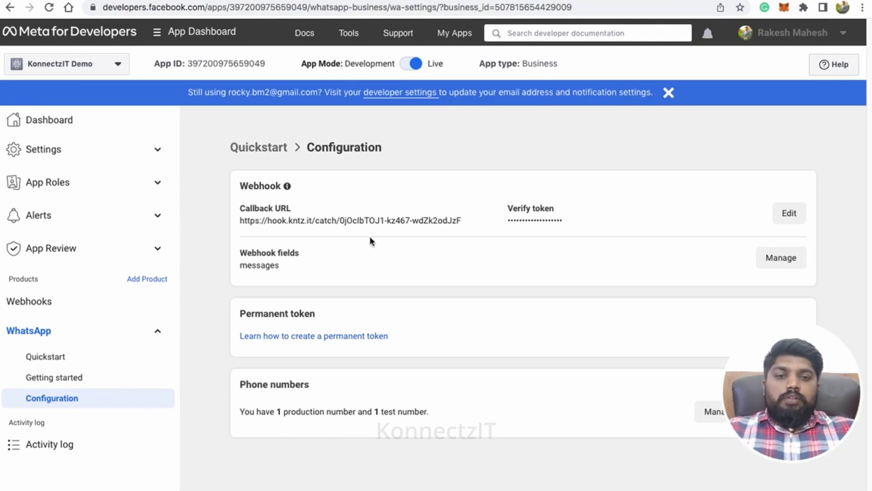
pyautogui.click(788, 214)
pyautogui.click(460, 204)
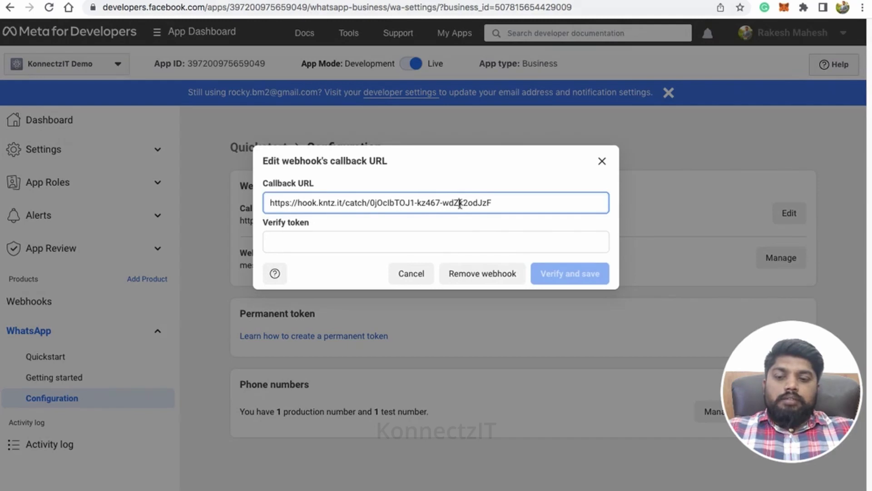
pyautogui.hotkey('ctrl', 'a')
pyautogui.hotkey('ctrl', 'v')
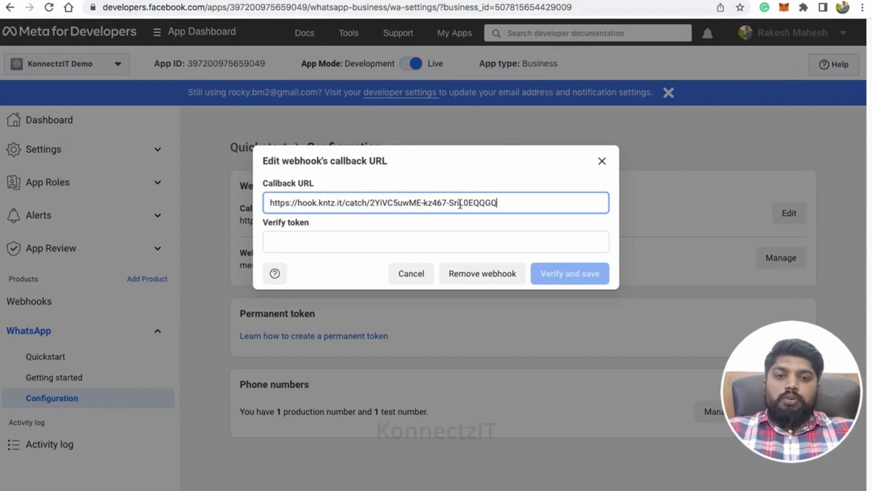
pyautogui.click(427, 237)
pyautogui.write('konnectzi')
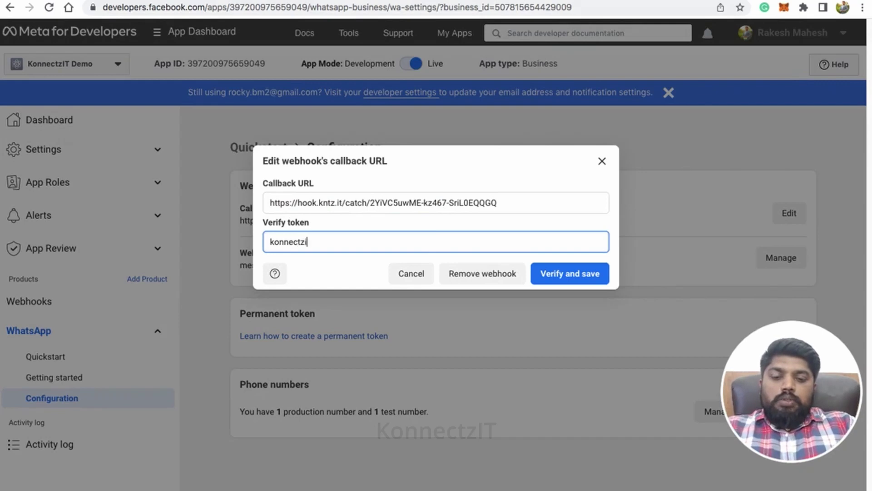
pyautogui.write('t_token')
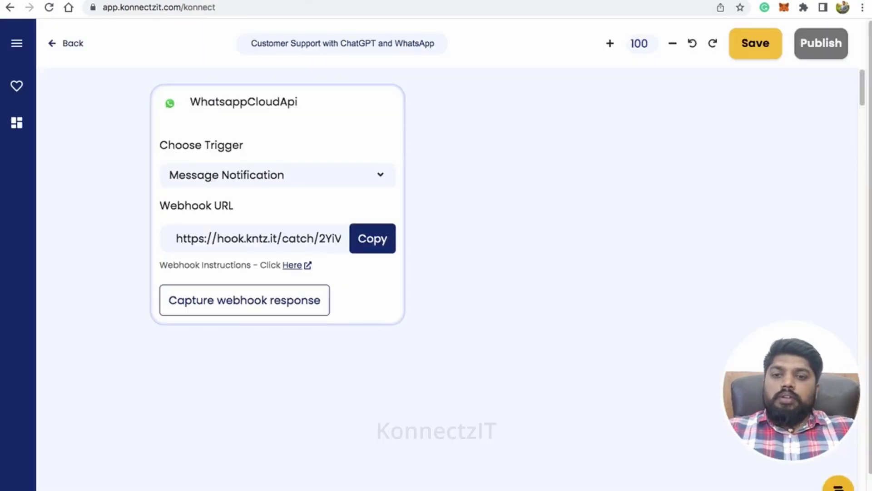
# Capture the webhook response while verifying and saving the callback settings in Meta
pyautogui.click(235, 300)
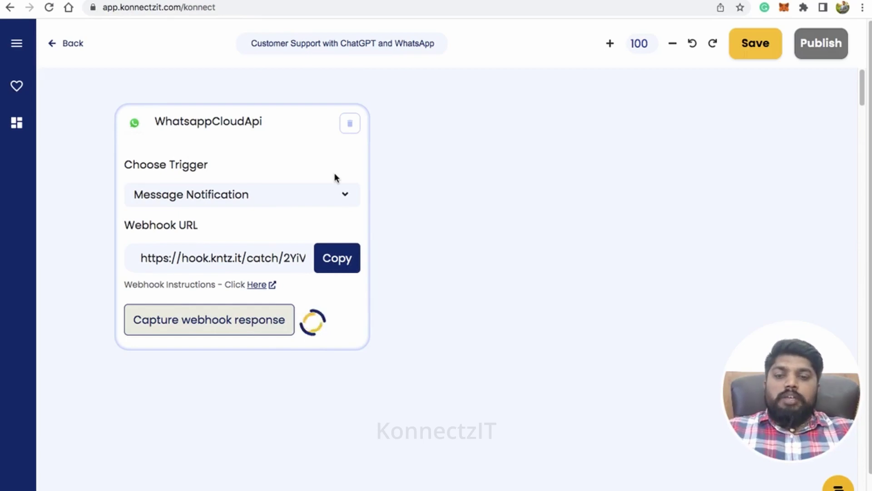
pyautogui.click(636, 1)
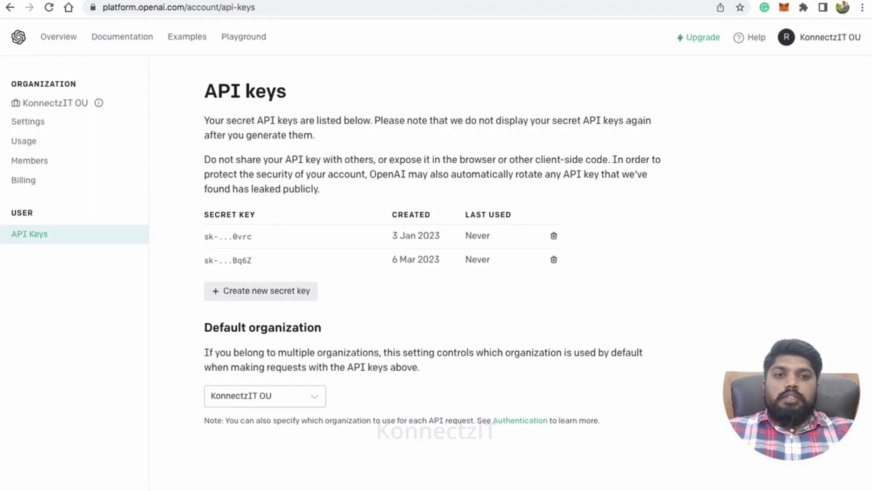
pyautogui.click(603, 1)
pyautogui.click(571, 274)
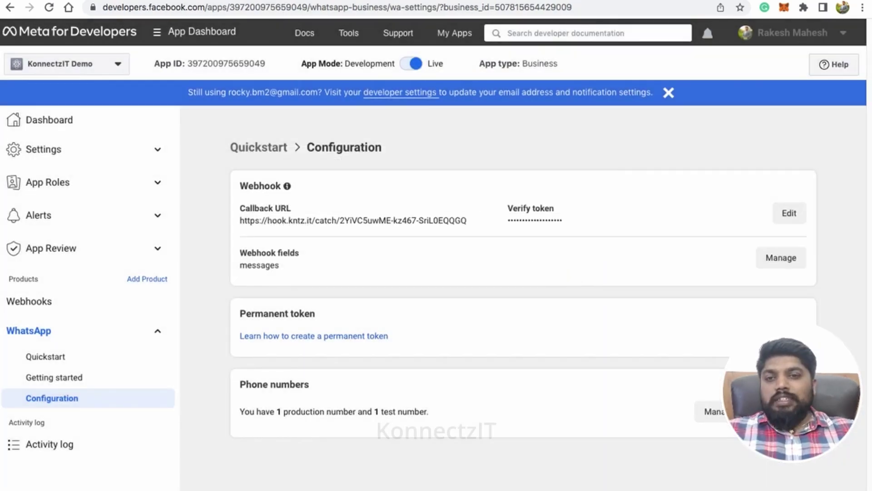
# Move the WhatsappCloudApi node up and left on the KonnectzIT canvas
pyautogui.click(282, 2)
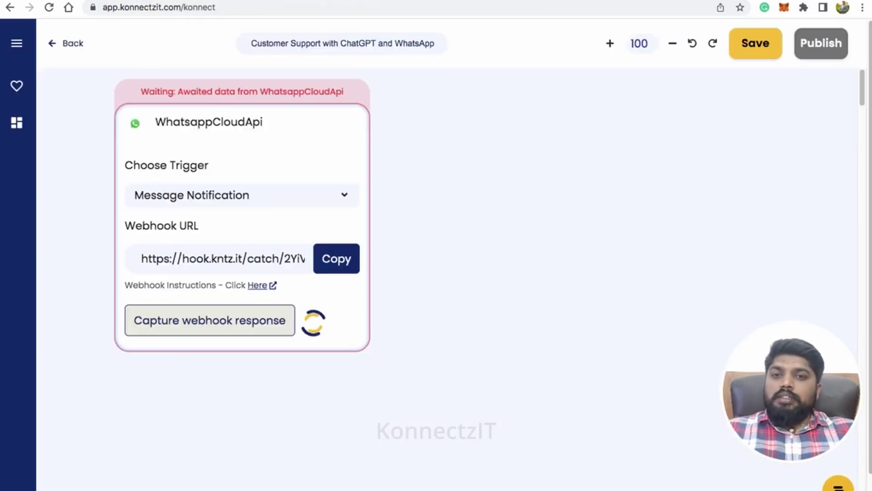
pyautogui.scroll(-3, 269, 200)
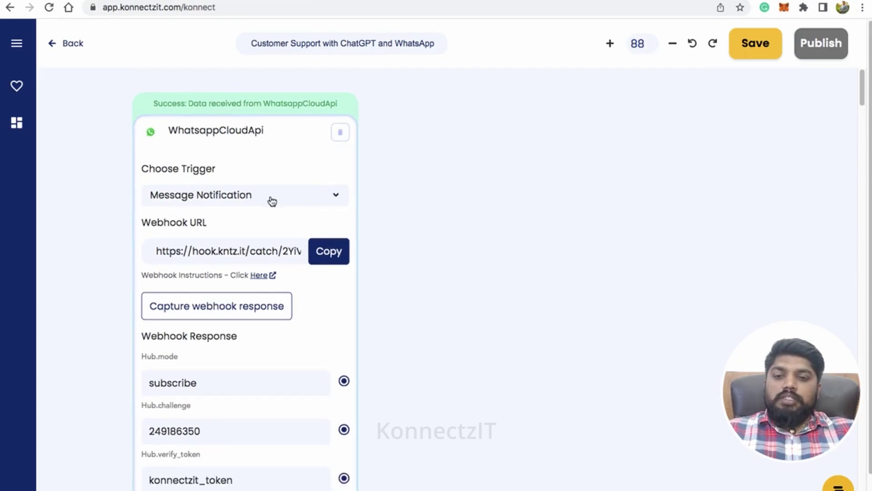
pyautogui.click(283, 125)
pyautogui.moveTo(284, 125); pyautogui.dragTo(276, 103)
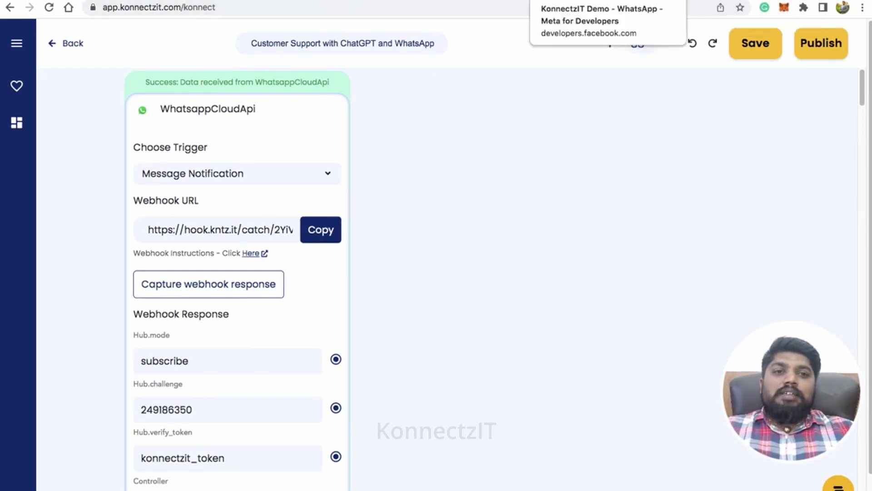
# Confirm Meta's webhook fields show messages as subscribed
pyautogui.click(572, 0)
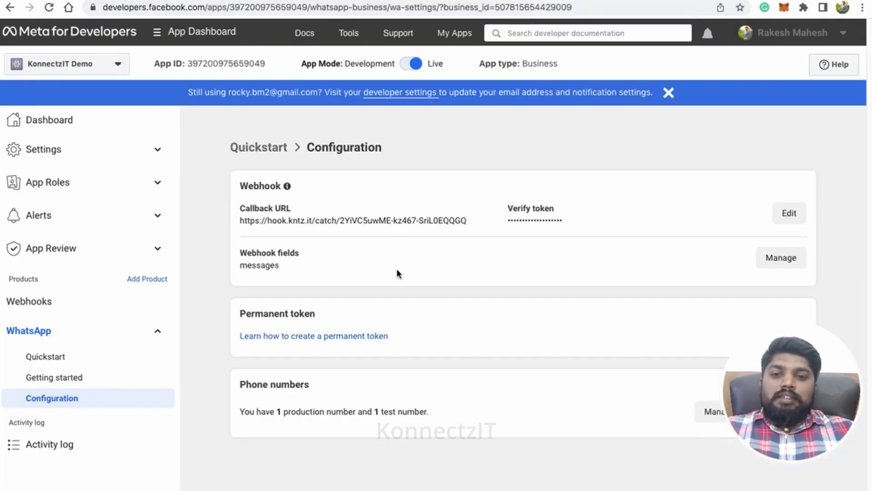
pyautogui.click(775, 260)
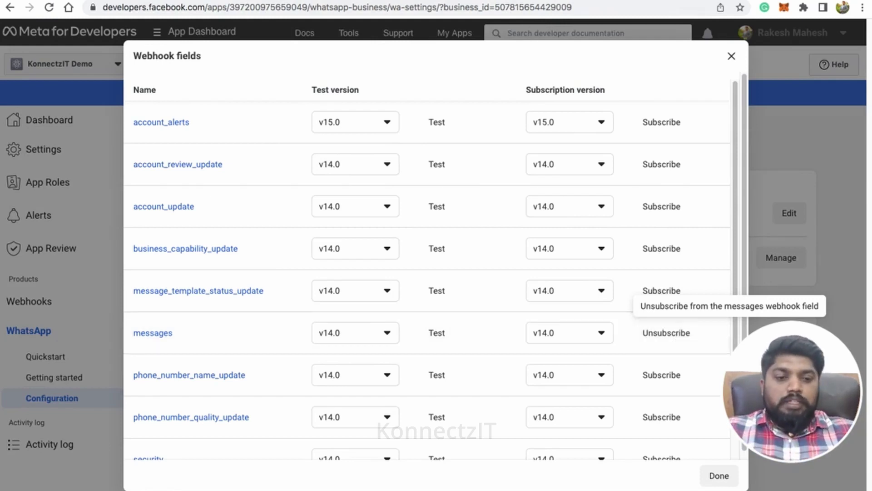
pyautogui.click(726, 477)
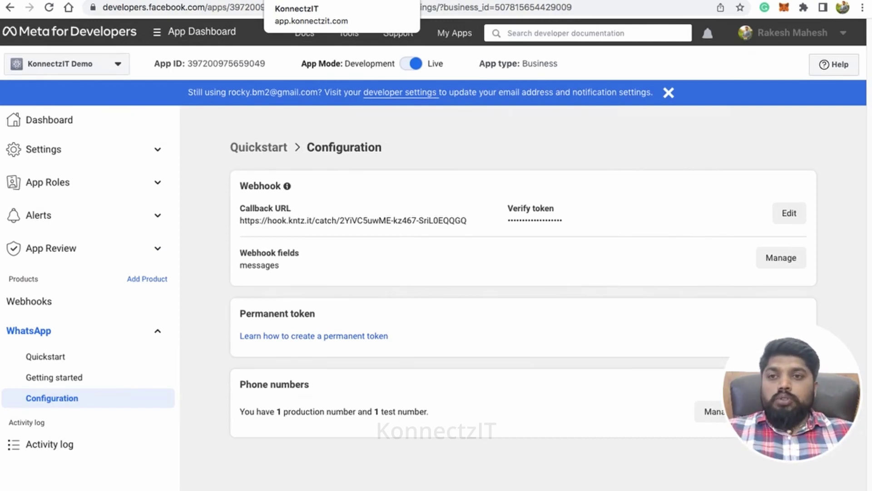
pyautogui.click(314, 1)
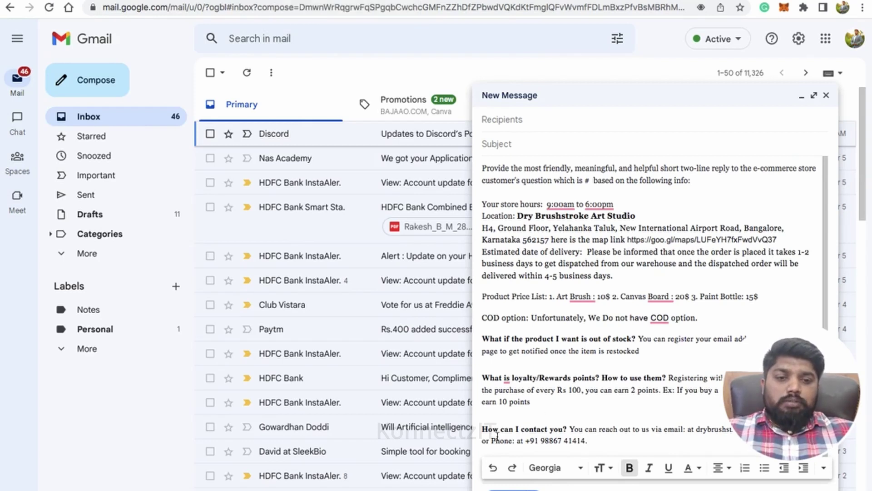
# Highlight the e-commerce store reply prompt text in the Gmail New Message draft
pyautogui.moveTo(481, 428); pyautogui.dragTo(568, 427)
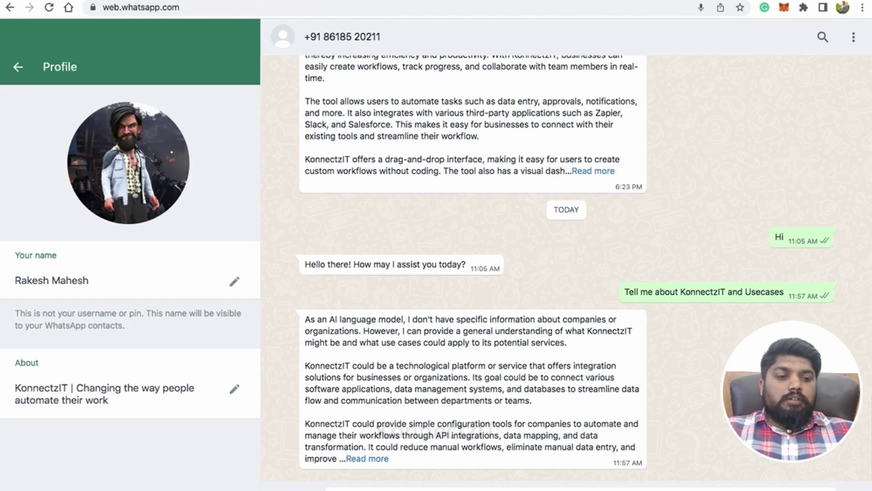
# Send 'Where is your store located' in WhatsApp Web and capture it in the KonnectzIT trigger
pyautogui.press('Return')
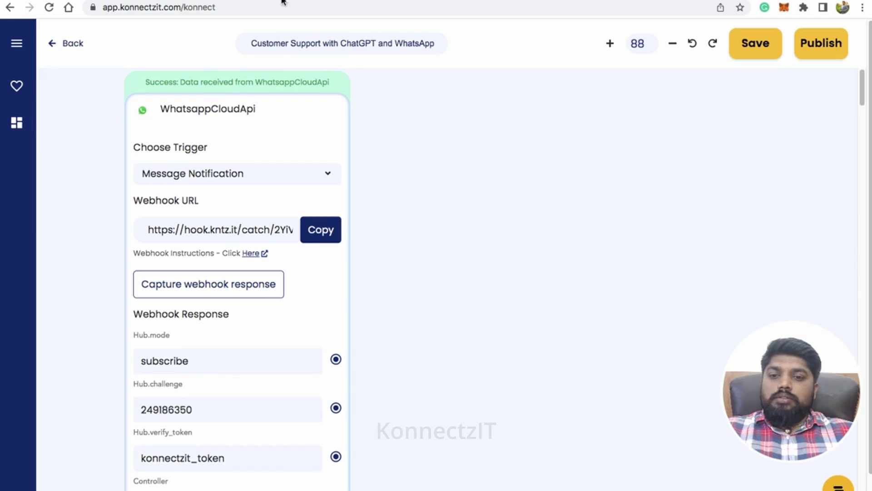
pyautogui.click(202, 293)
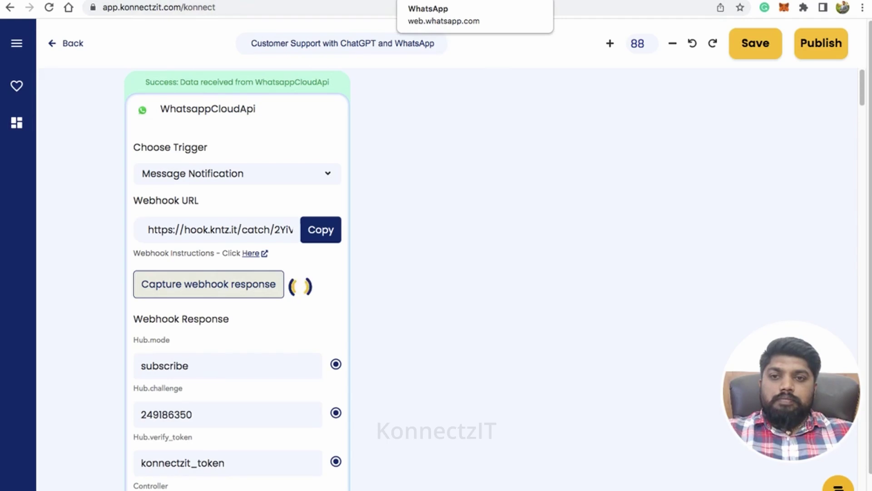
pyautogui.click(431, 1)
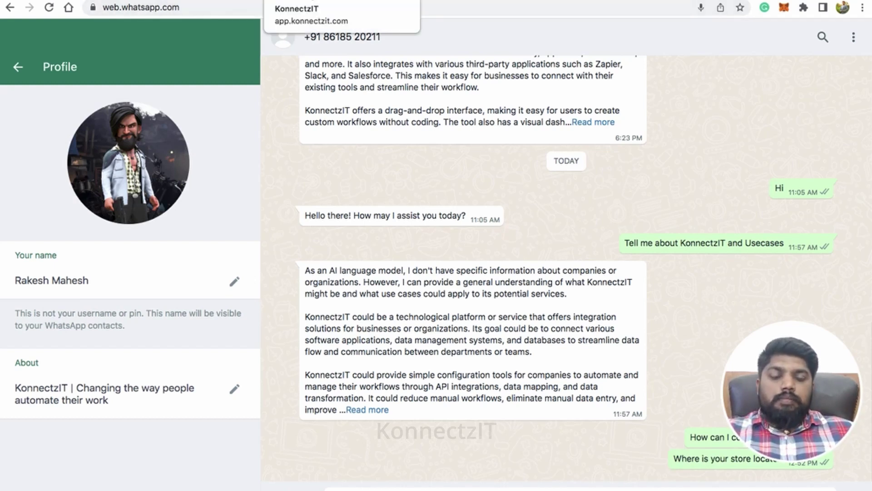
pyautogui.click(298, 0)
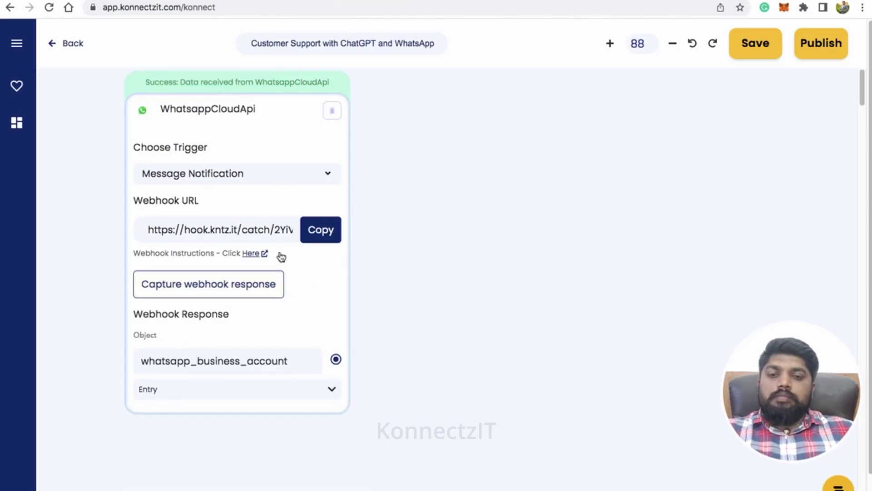
# Move the WhatsappCloudApi card up and expand Entry > 0 > Changes > 0
pyautogui.moveTo(259, 108); pyautogui.dragTo(255, 33)
pyautogui.click(328, 312)
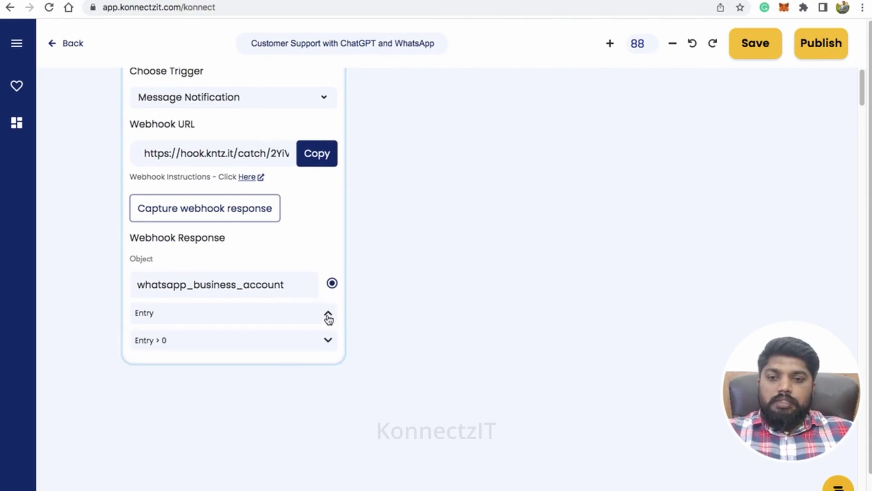
pyautogui.click(327, 341)
pyautogui.scroll(-2, 411, 326)
pyautogui.scroll(-5, 397, 250)
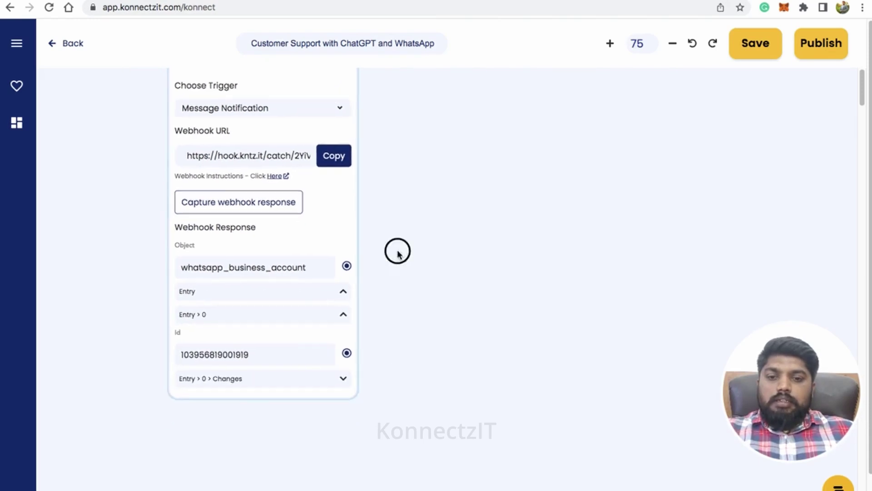
pyautogui.click(336, 200)
pyautogui.click(335, 222)
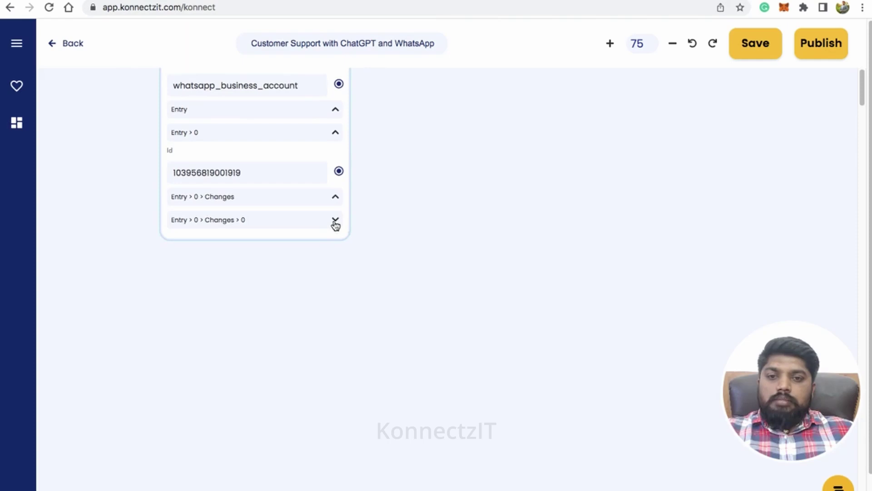
# Expand Value > Messages > 0 > Text to reveal Body 'Where is your store located'
pyautogui.moveTo(414, 265); pyautogui.dragTo(393, 183)
pyautogui.click(323, 155)
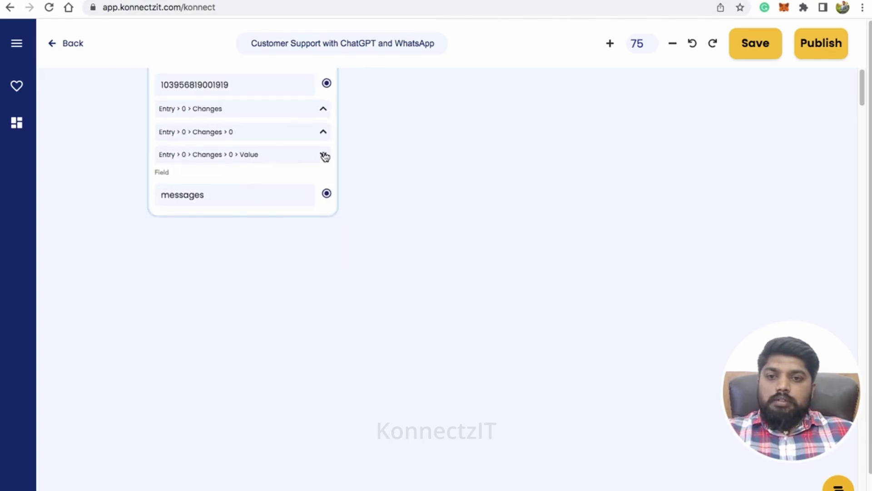
pyautogui.click(323, 269)
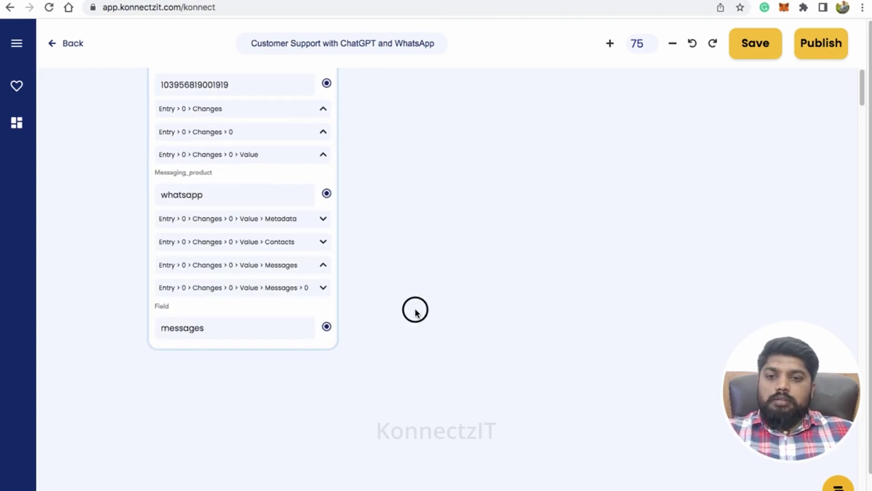
pyautogui.moveTo(415, 307); pyautogui.dragTo(416, 168)
pyautogui.click(325, 145)
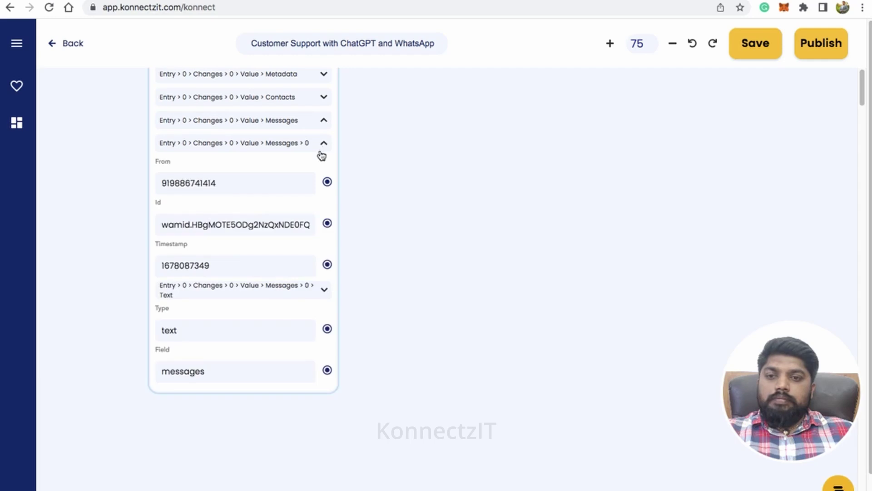
pyautogui.click(325, 293)
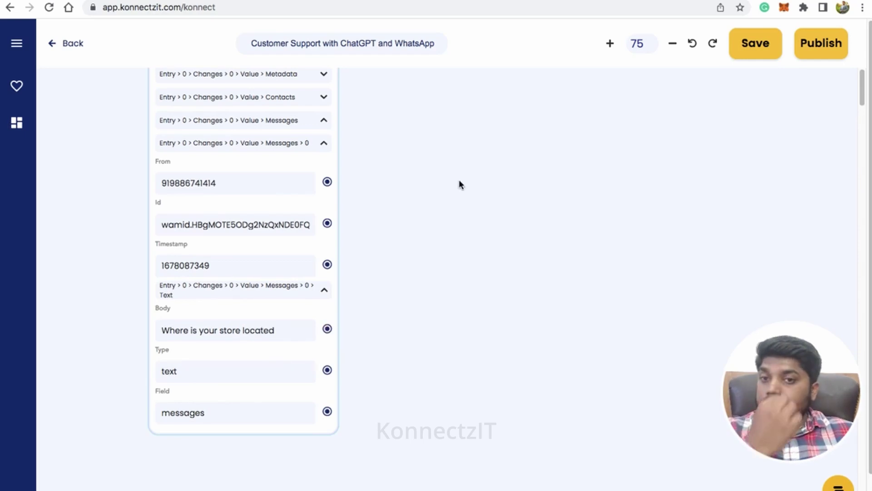
pyautogui.moveTo(459, 184); pyautogui.dragTo(435, 207)
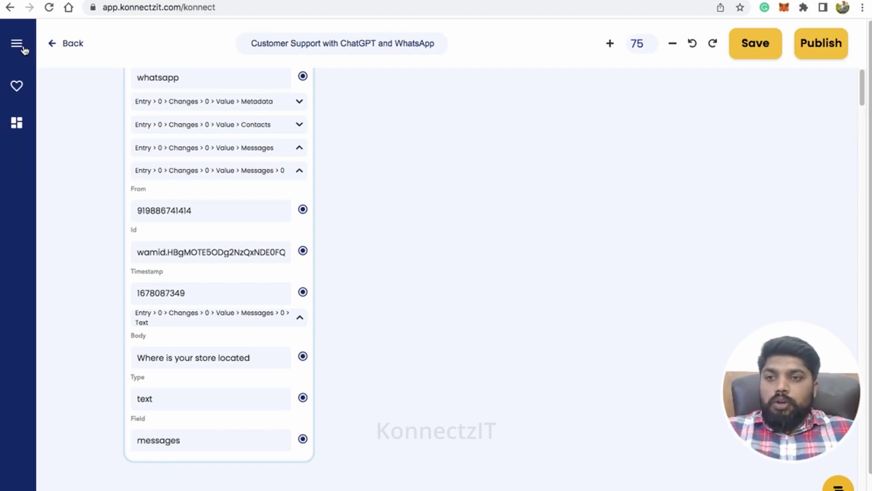
# Add a Text Formatter step beside the WhatsappCloudApi trigger
pyautogui.click(24, 47)
pyautogui.click(49, 96)
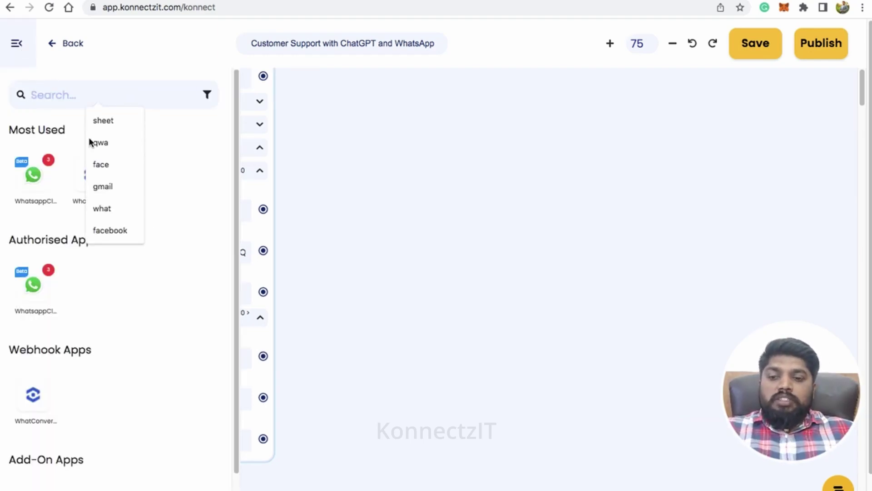
pyautogui.moveTo(237, 370); pyautogui.dragTo(228, 433)
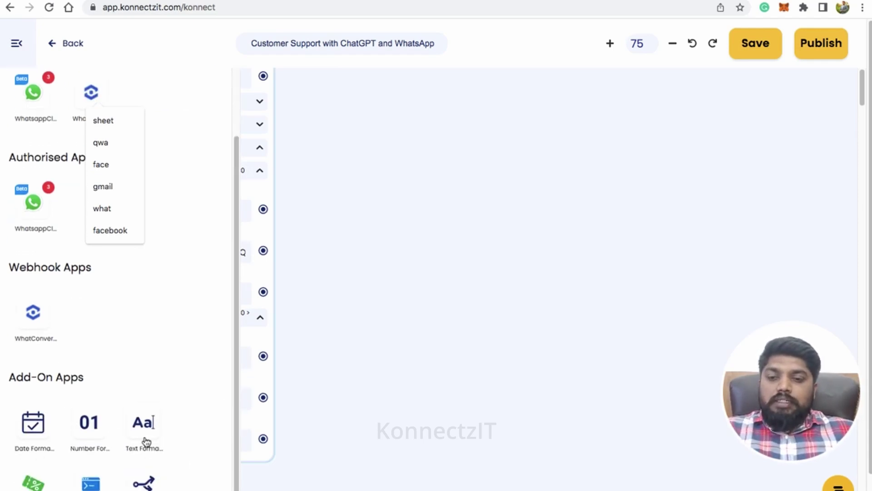
pyautogui.moveTo(146, 441); pyautogui.dragTo(377, 134)
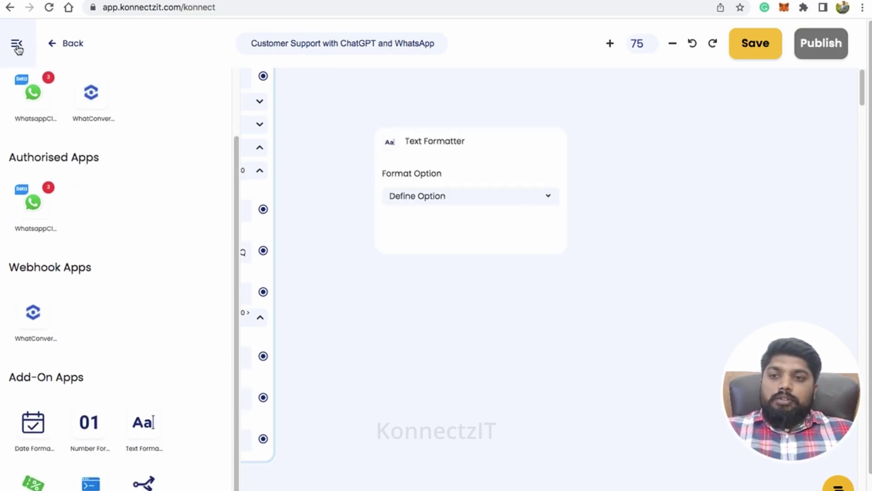
pyautogui.click(16, 47)
pyautogui.moveTo(489, 142); pyautogui.dragTo(451, 97)
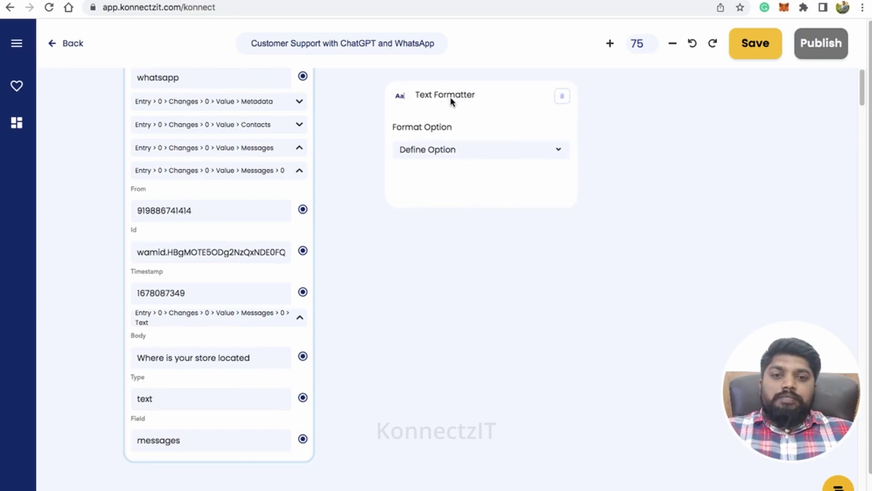
# Set Format Option to Merge Text, wire the message Body to Text, and select the Gmail prompt
pyautogui.click(459, 150)
pyautogui.click(446, 199)
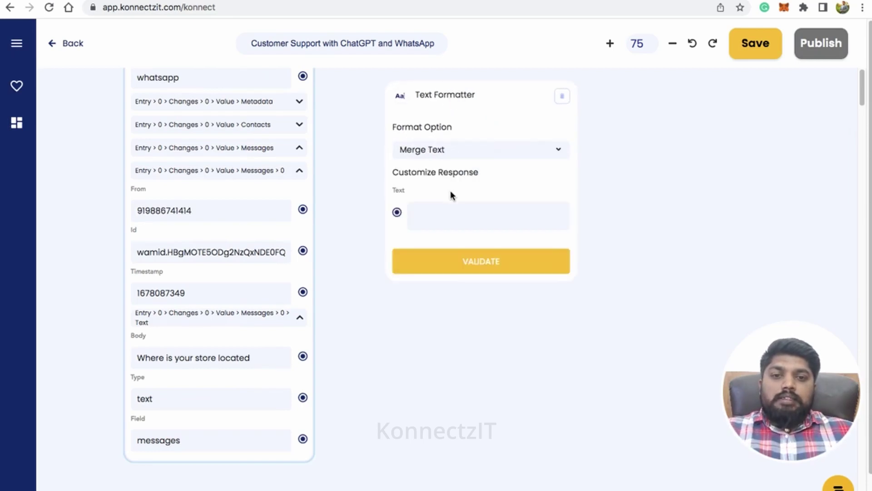
pyautogui.moveTo(302, 356); pyautogui.dragTo(396, 213)
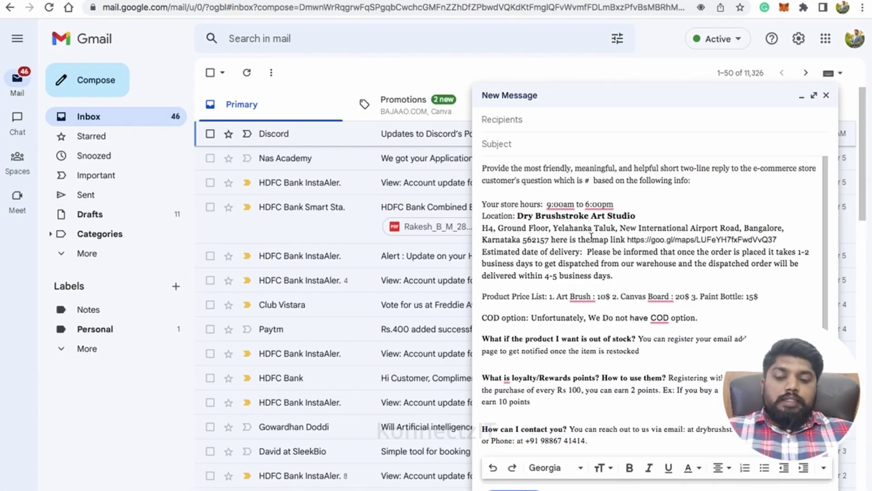
pyautogui.hotkey('ctrl', 'a')
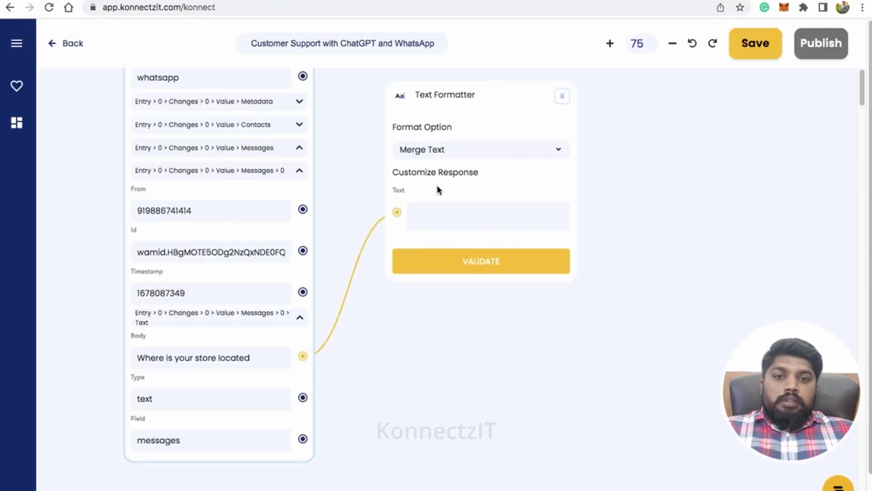
# Paste the store-support prompt into Text and replace its # placeholder with @{Body}
pyautogui.click(429, 219)
pyautogui.hotkey('ctrl', 'v')
pyautogui.scroll(5, 429, 220)
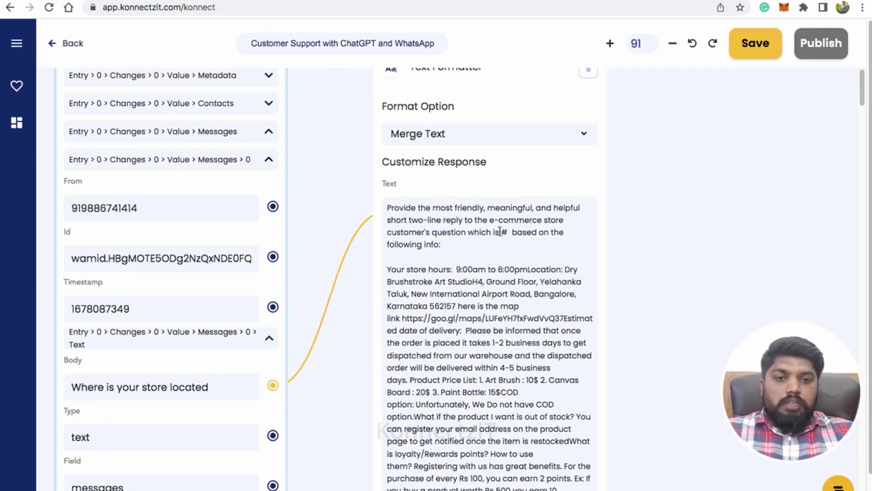
pyautogui.press('BackSpace')
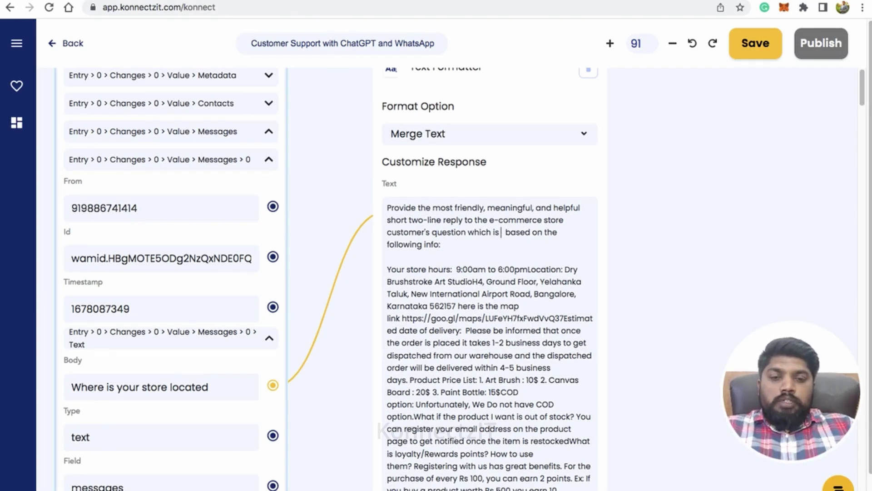
pyautogui.write('@')
pyautogui.press('Return')
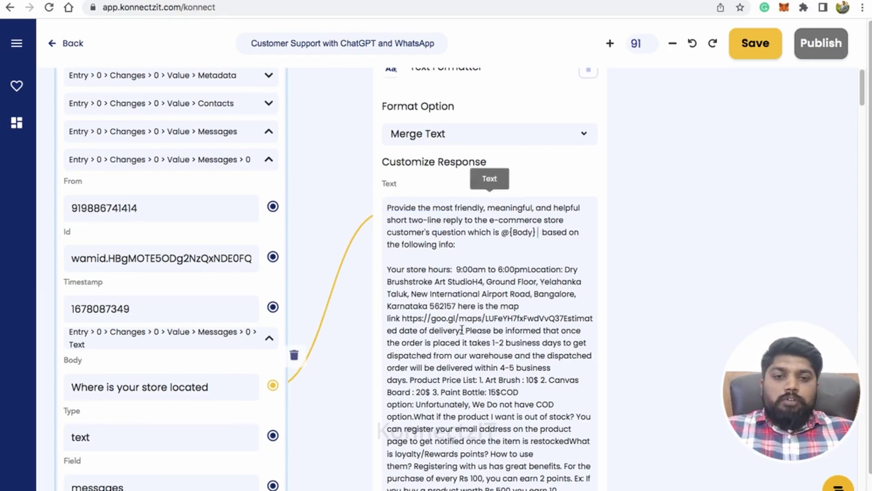
# Review the prompt's store hours, name, delivery estimate, price list and cash-on-delivery note
pyautogui.scroll(-3, 669, 195)
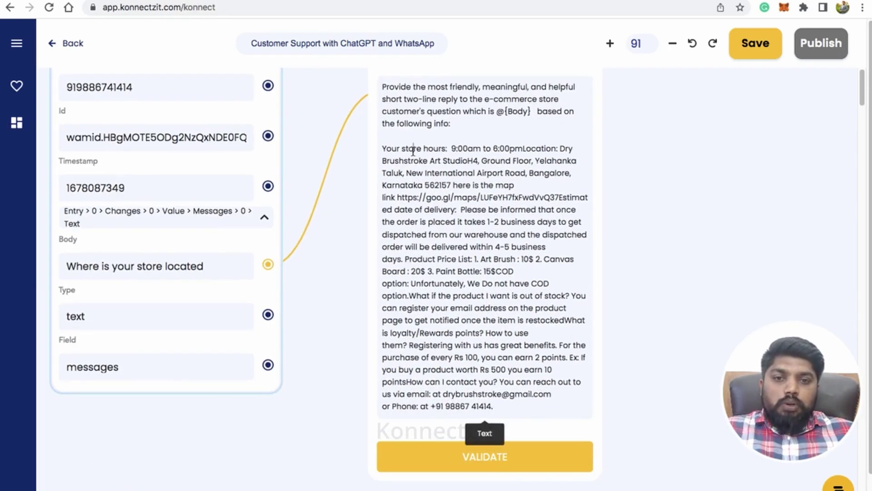
pyautogui.click(426, 149)
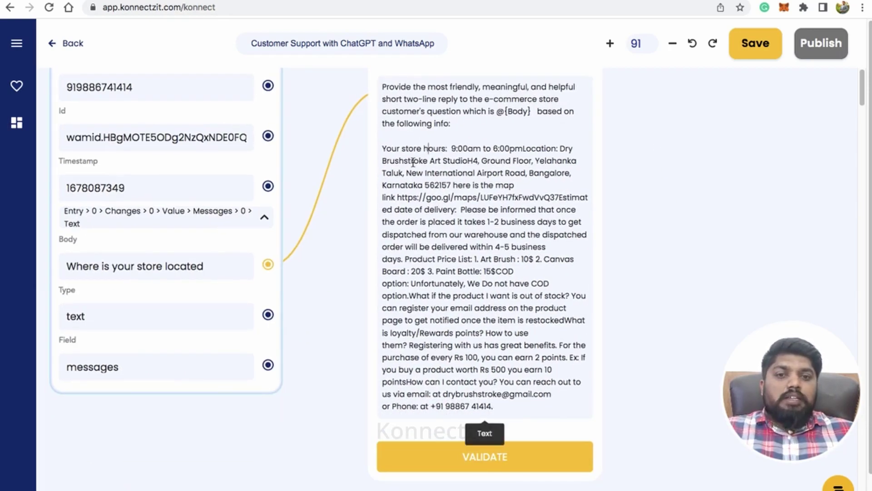
pyautogui.click(411, 161)
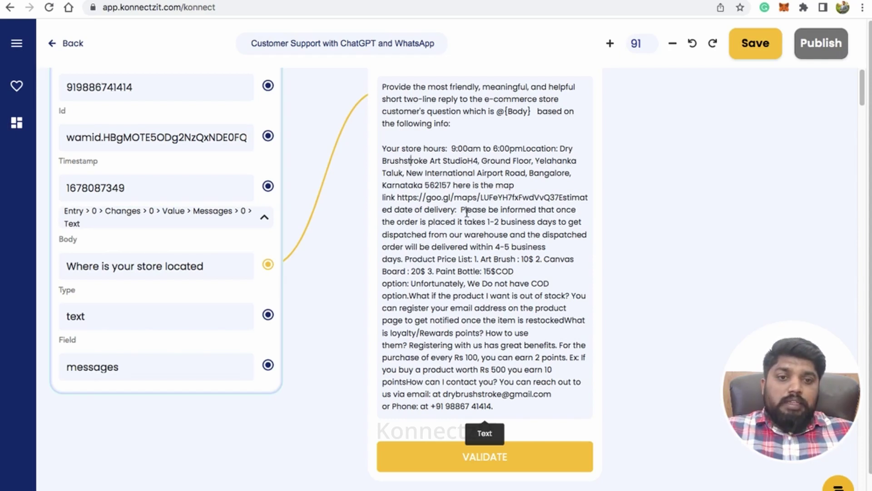
pyautogui.click(566, 198)
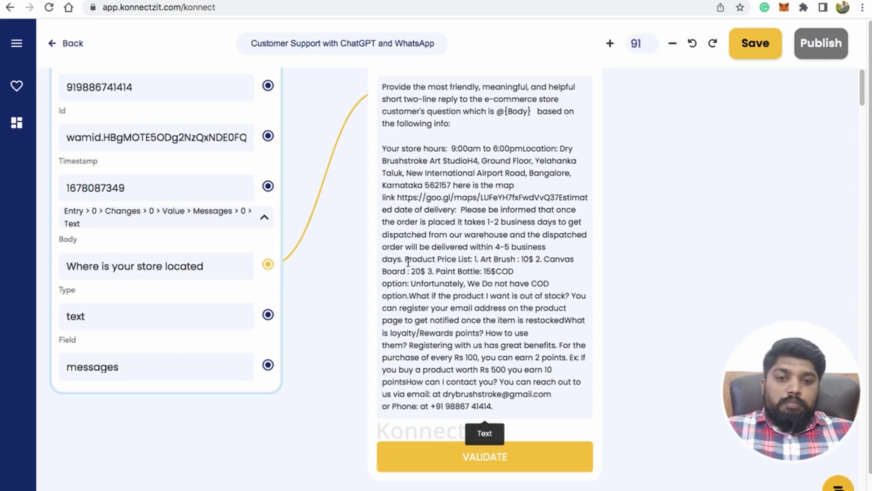
pyautogui.moveTo(409, 260)
pyautogui.mouseDown()
pyautogui.moveTo(481, 268)
pyautogui.moveTo(469, 280)
pyautogui.mouseUp()
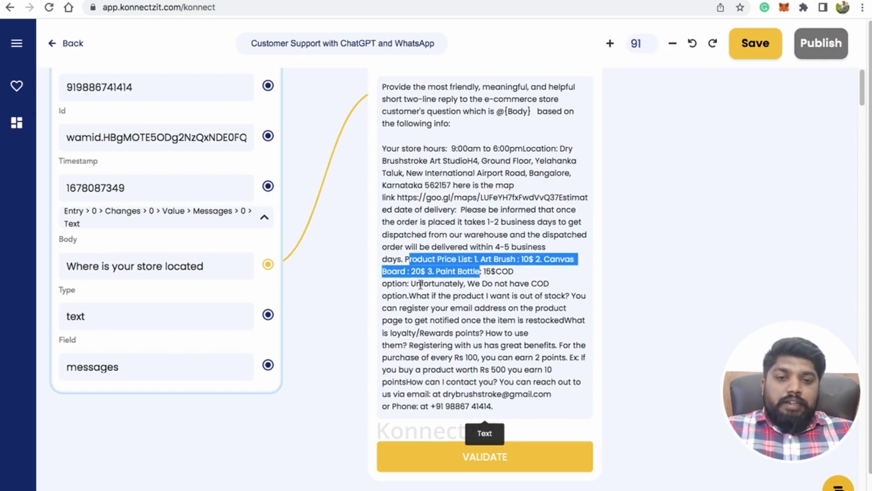
pyautogui.moveTo(411, 283); pyautogui.dragTo(472, 298)
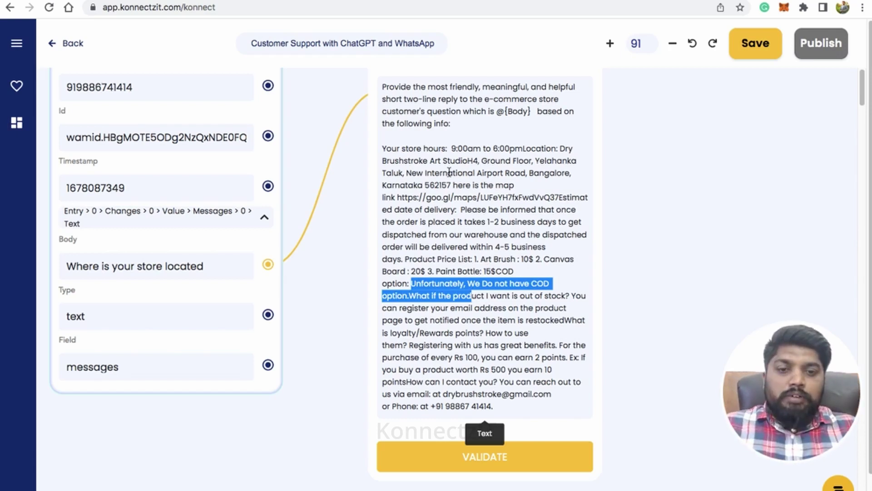
pyautogui.scroll(-2, 465, 271)
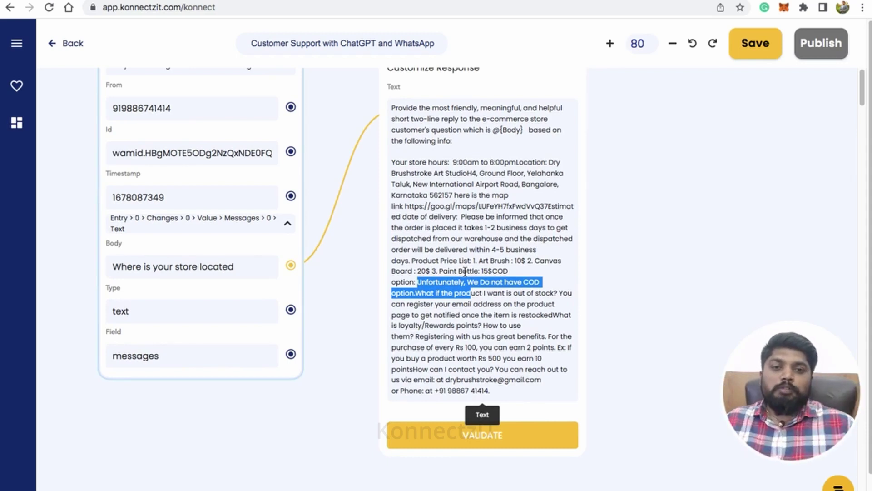
pyautogui.click(634, 159)
pyautogui.scroll(2, 629, 191)
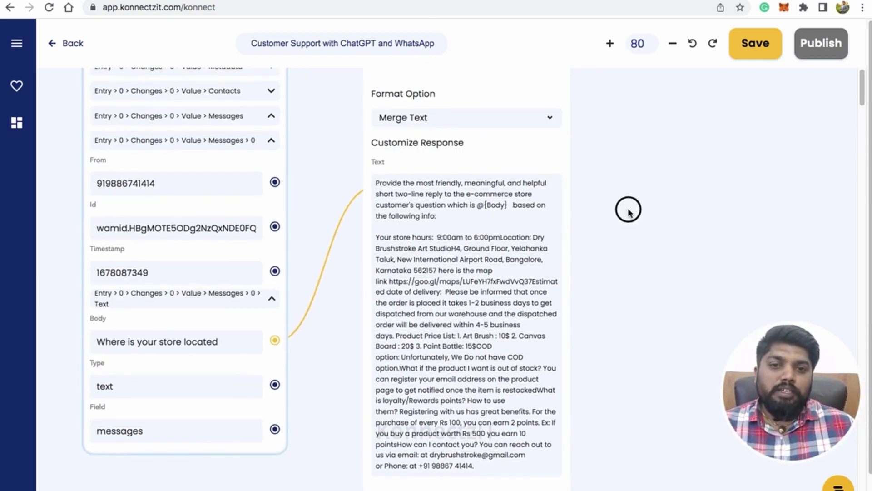
pyautogui.scroll(-2, 598, 190)
pyautogui.scroll(-2, 669, 208)
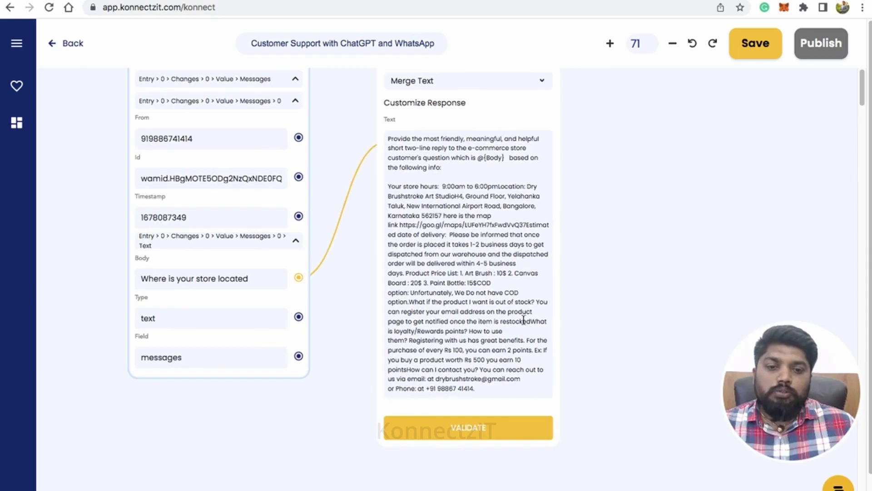
# Validate the Text Formatter step and shift the flow left to make room
pyautogui.click(473, 436)
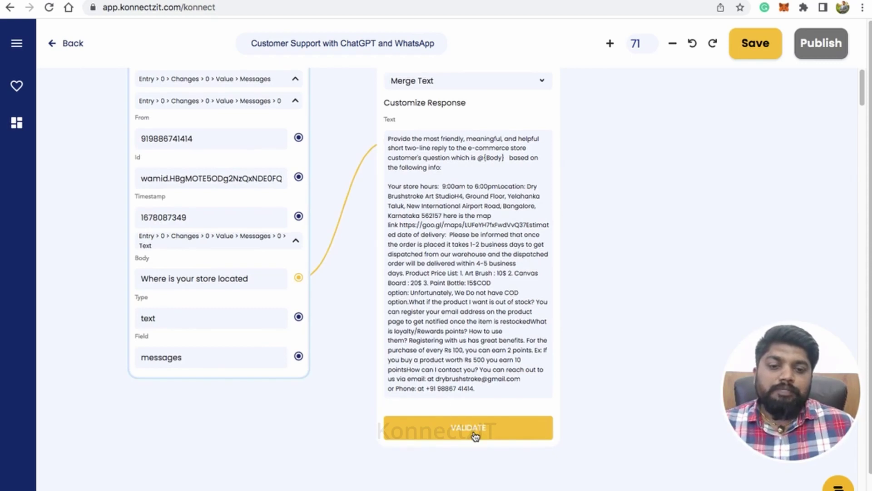
pyautogui.scroll(-3, 607, 263)
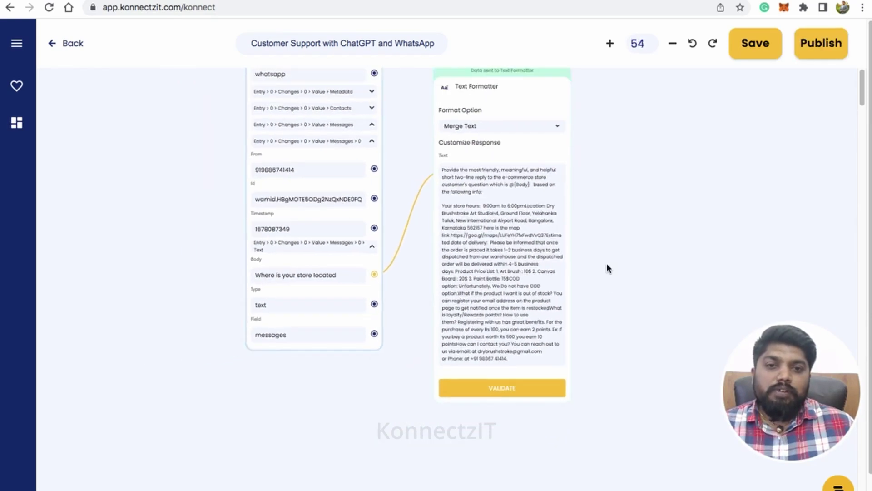
pyautogui.click(646, 242)
pyautogui.moveTo(645, 242); pyautogui.dragTo(634, 276)
pyautogui.moveTo(455, 162); pyautogui.dragTo(440, 74)
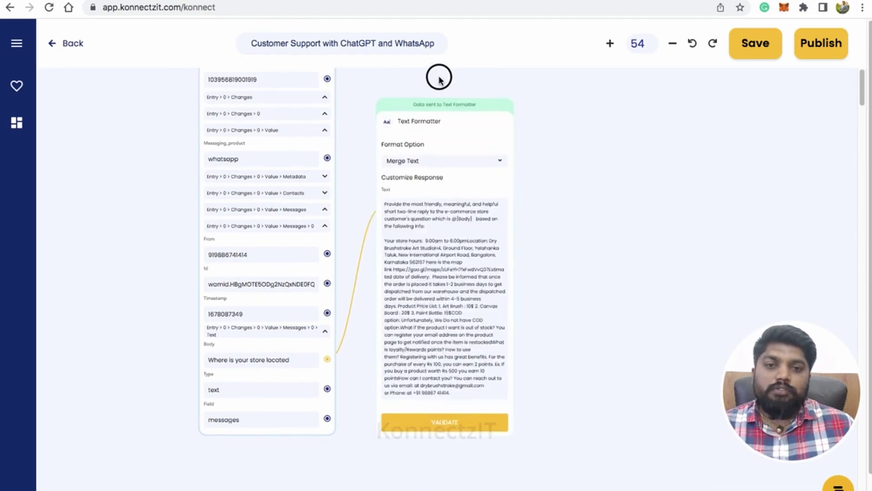
pyautogui.moveTo(656, 207); pyautogui.dragTo(572, 257)
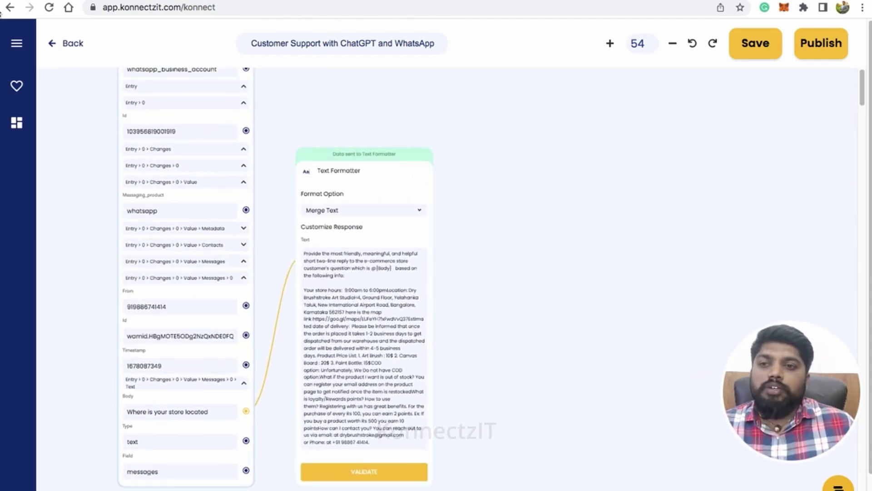
# Search 'open' and add an OpenAI step beside the Text Formatter
pyautogui.click(16, 48)
pyautogui.click(45, 95)
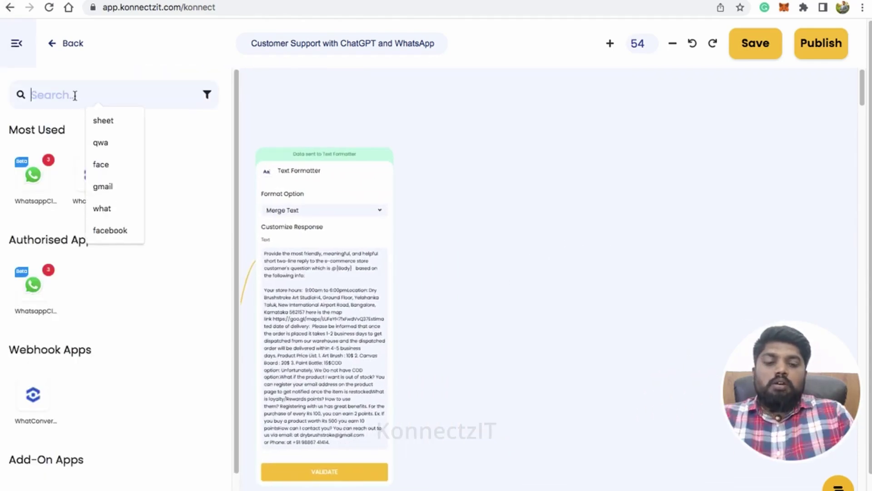
pyautogui.write('open')
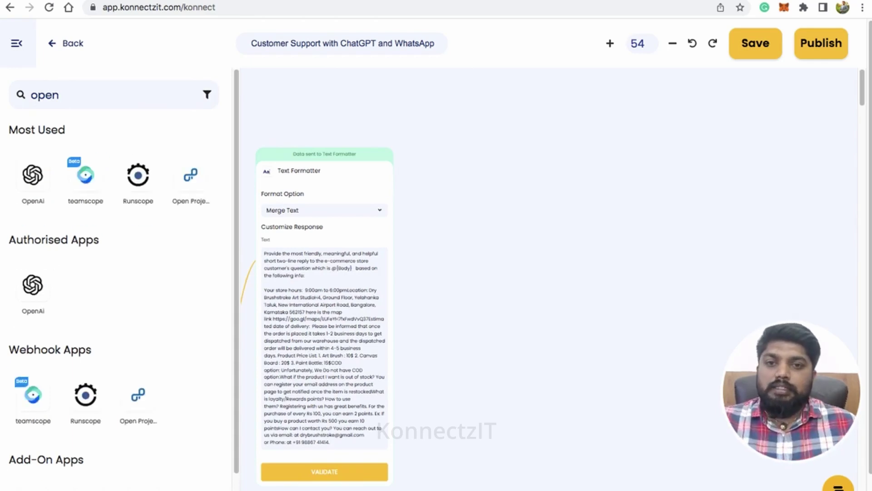
pyautogui.press('BackSpace')
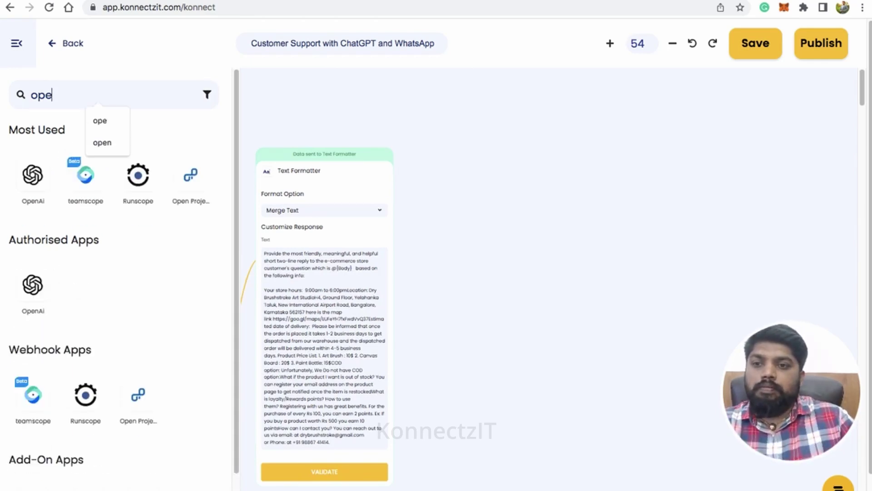
pyautogui.moveTo(33, 175); pyautogui.dragTo(440, 136)
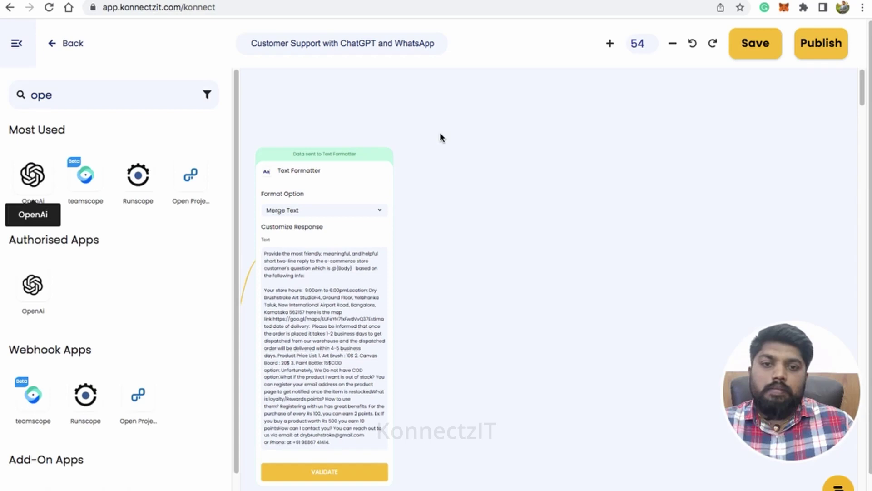
pyautogui.click(21, 47)
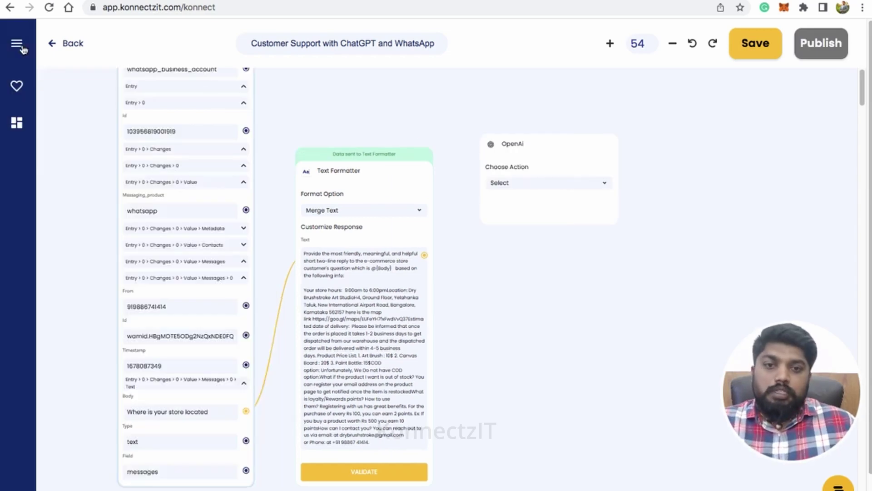
pyautogui.scroll(5, 538, 306)
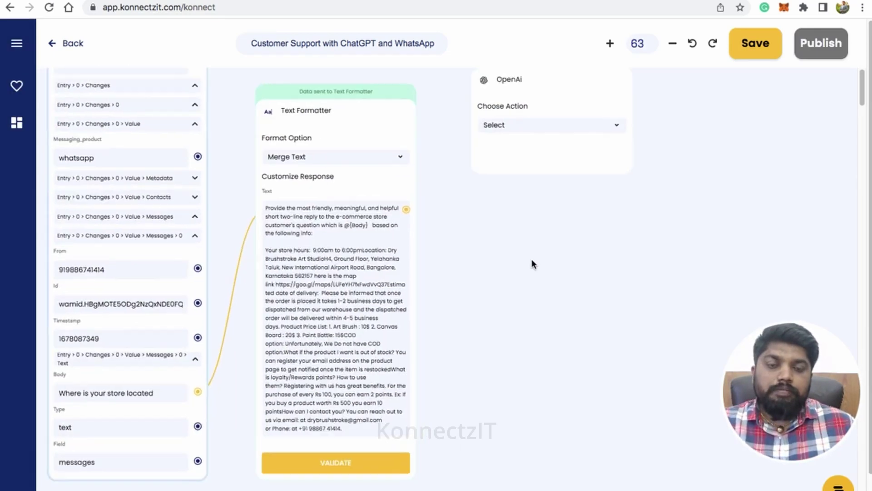
pyautogui.moveTo(532, 110); pyautogui.dragTo(543, 128)
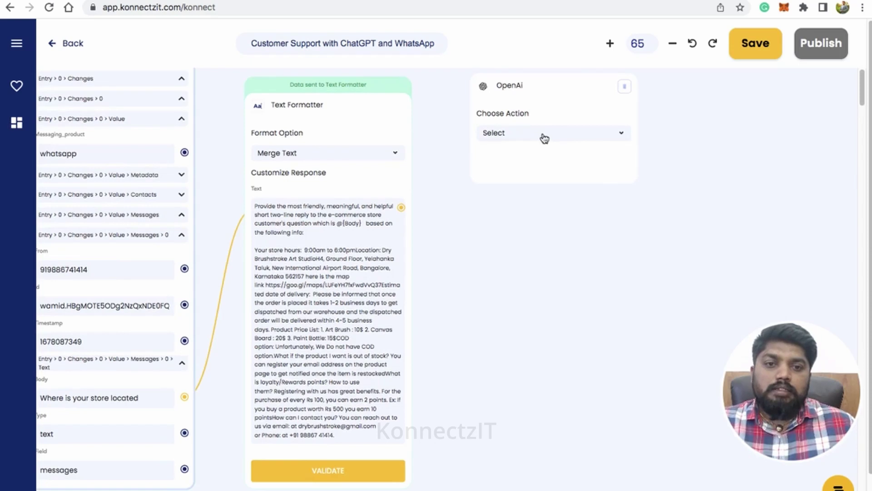
# Set OpenAI to Chat GPT with gpt-3.5-turbo, feed it the formatted text, and test
pyautogui.click(544, 137)
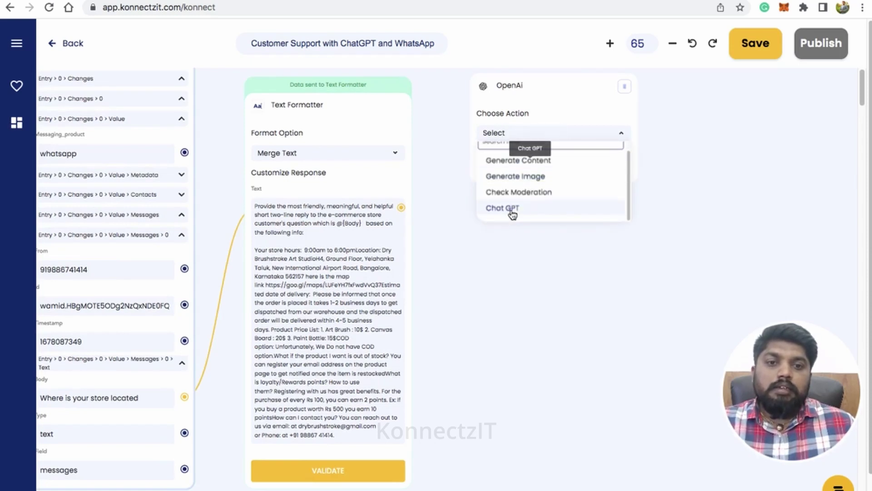
pyautogui.click(509, 210)
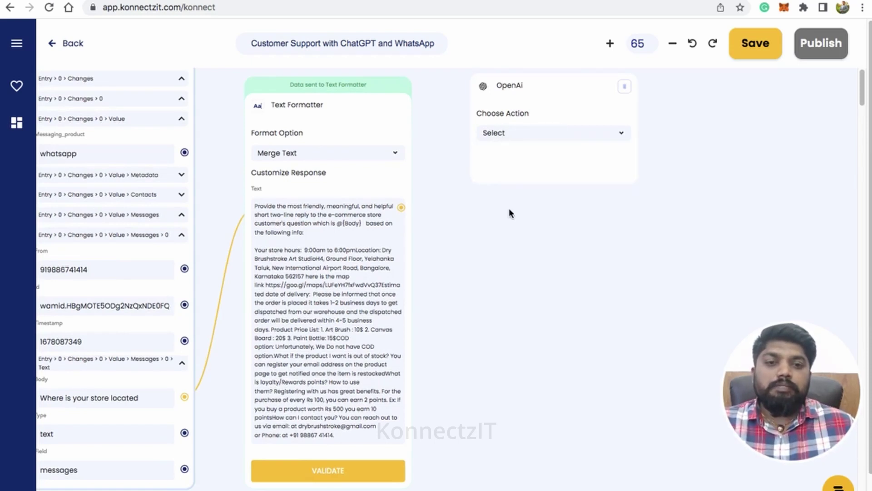
pyautogui.click(528, 174)
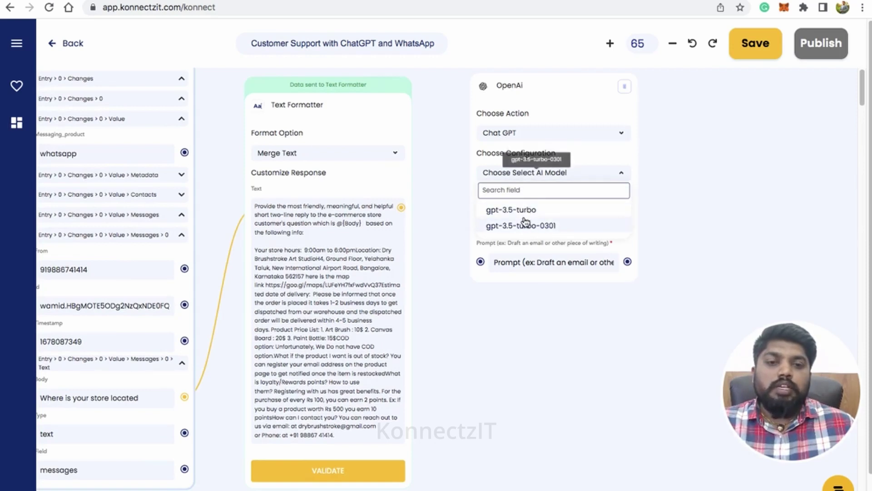
pyautogui.click(525, 211)
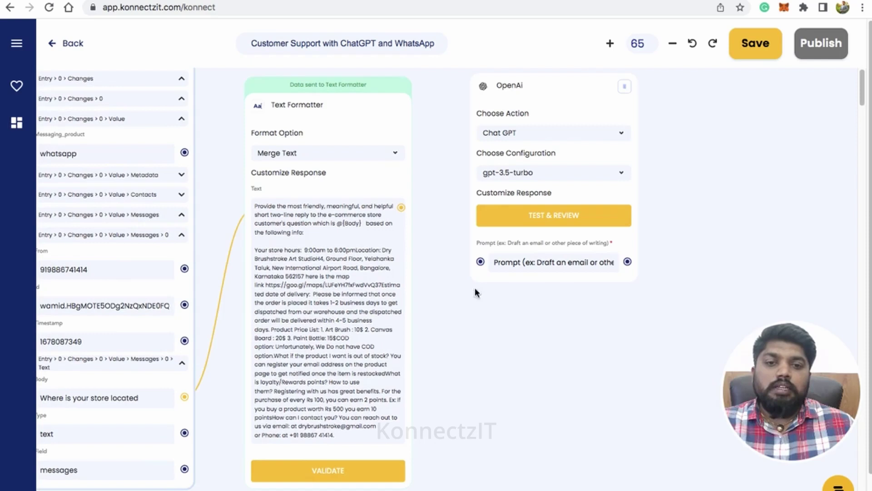
pyautogui.moveTo(401, 207); pyautogui.dragTo(481, 265)
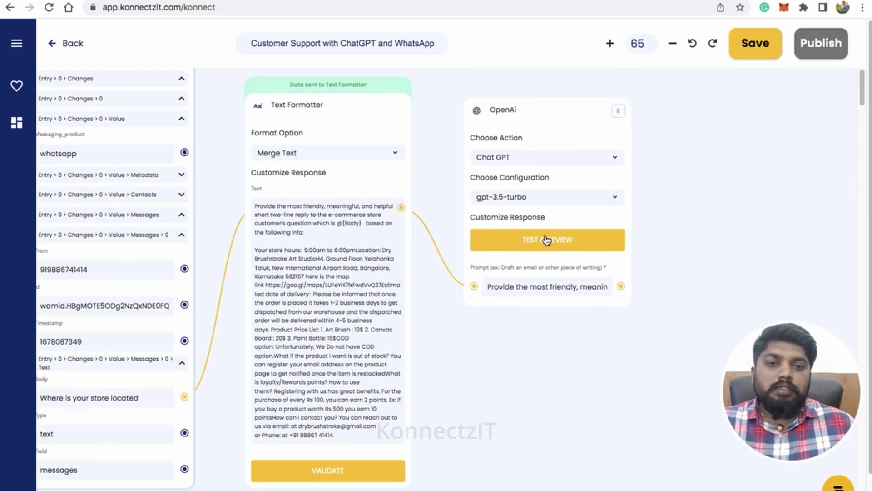
pyautogui.click(547, 240)
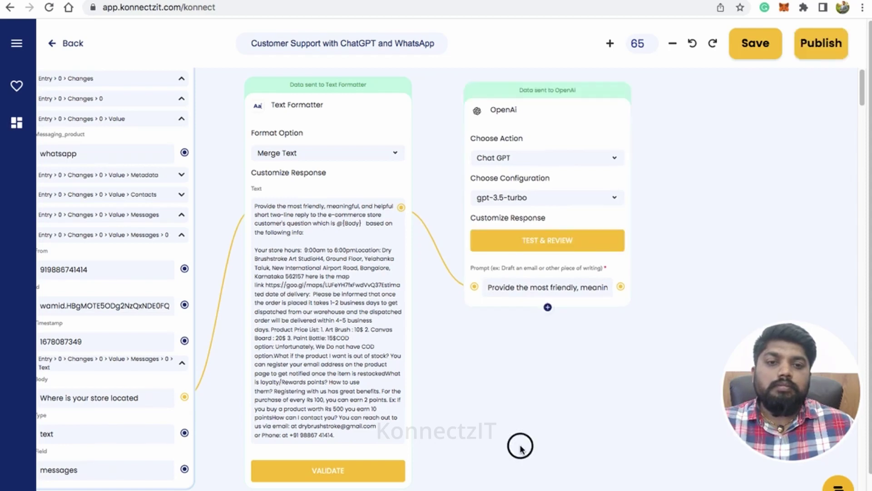
pyautogui.moveTo(519, 445); pyautogui.dragTo(435, 446)
pyautogui.scroll(-2, 435, 443)
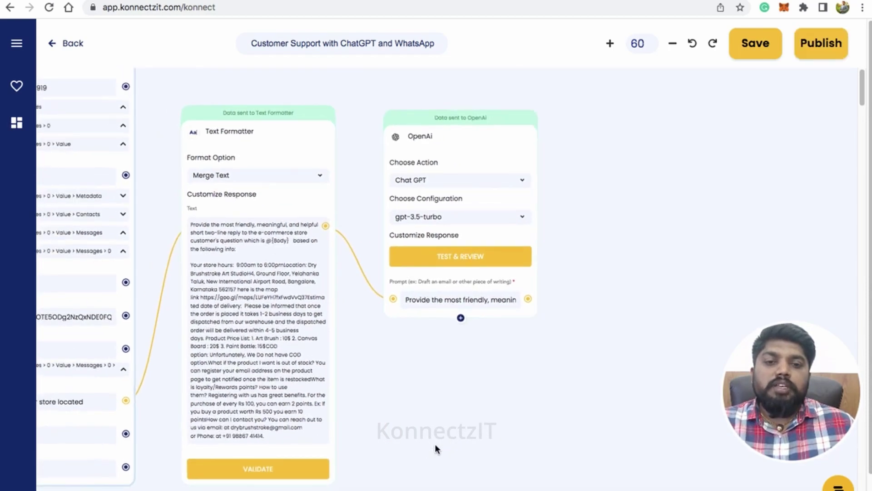
# Pick the OpenAI response field Choices > 0 > message > Content as the ChatGPT reply
pyautogui.click(459, 328)
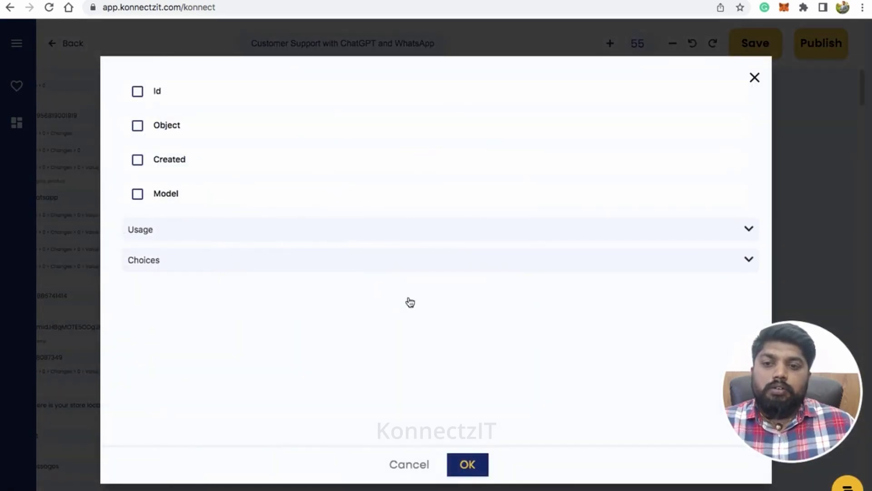
pyautogui.click(191, 263)
pyautogui.click(211, 296)
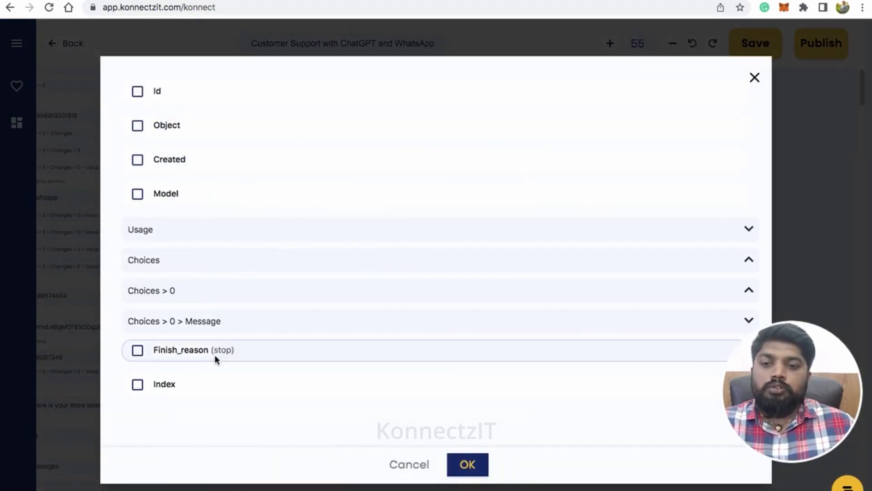
pyautogui.click(252, 323)
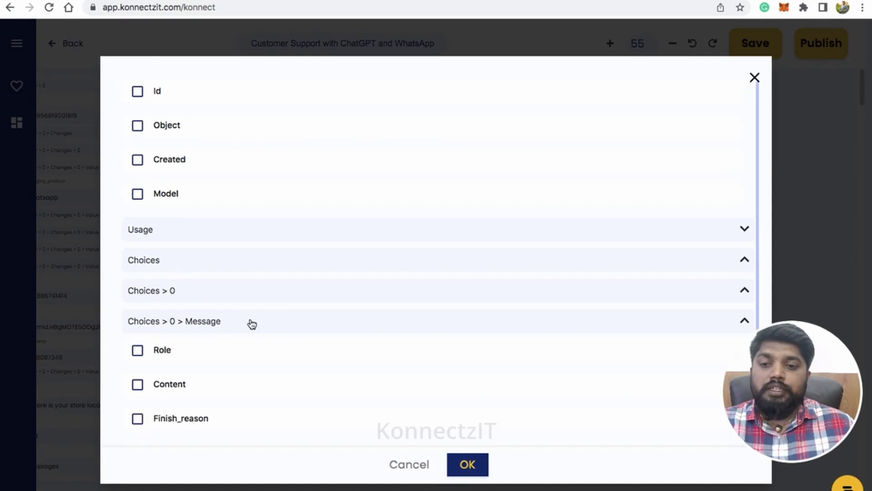
pyautogui.click(138, 385)
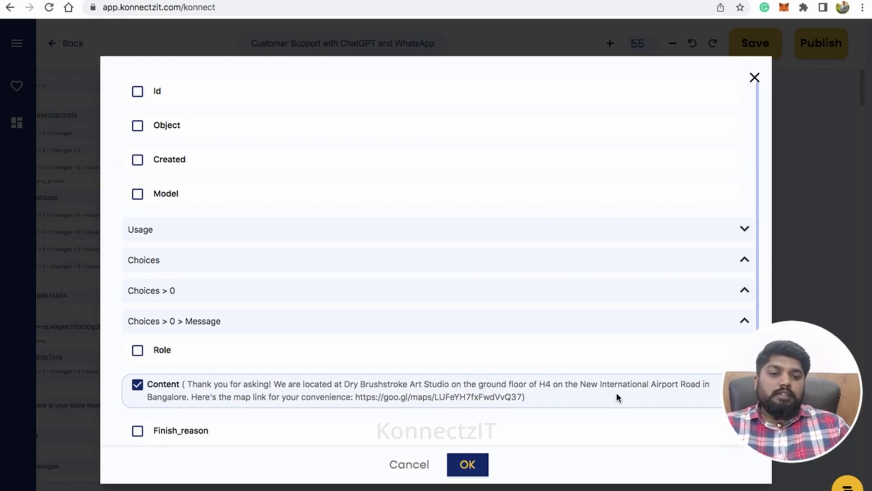
pyautogui.click(471, 465)
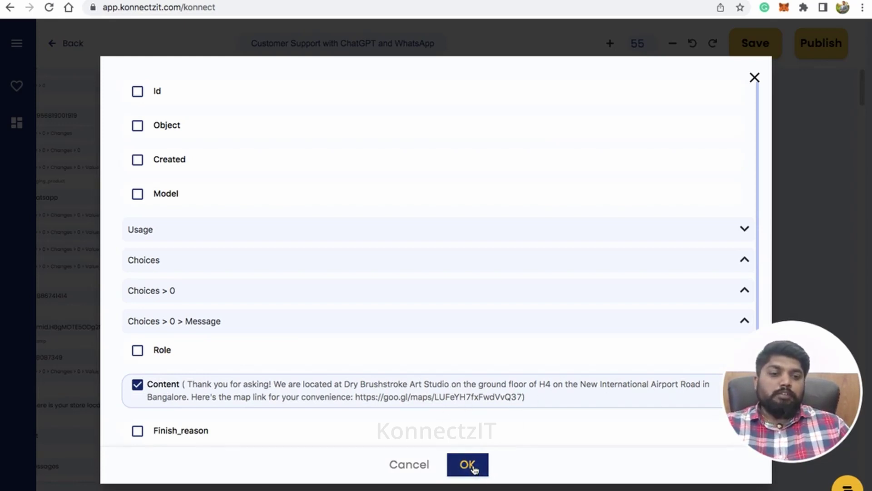
pyautogui.scroll(-3, 416, 293)
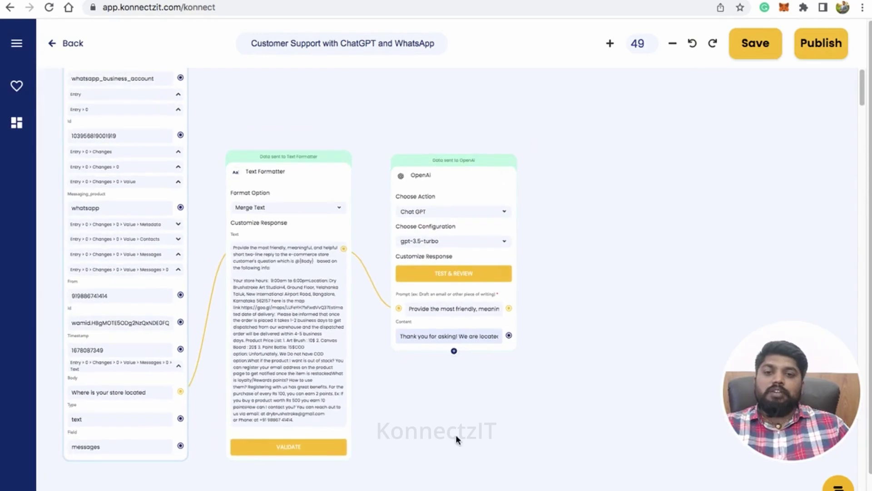
pyautogui.moveTo(456, 434); pyautogui.dragTo(406, 383)
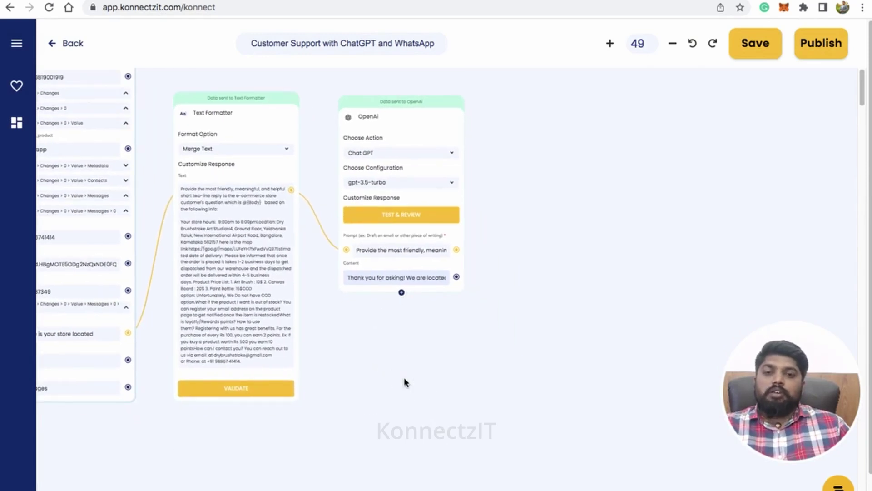
# Search 'whats' and add a WhatsappCloudApi step to the right of OpenAI
pyautogui.click(23, 45)
pyautogui.click(58, 94)
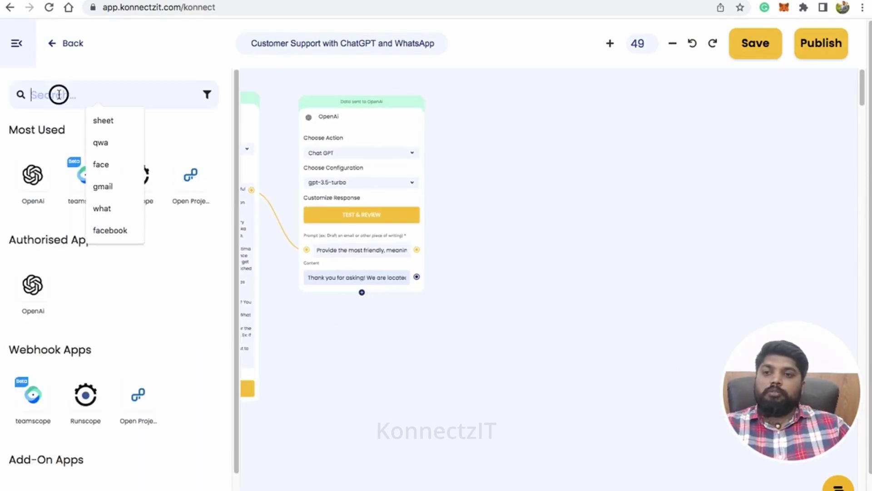
pyautogui.write('whats')
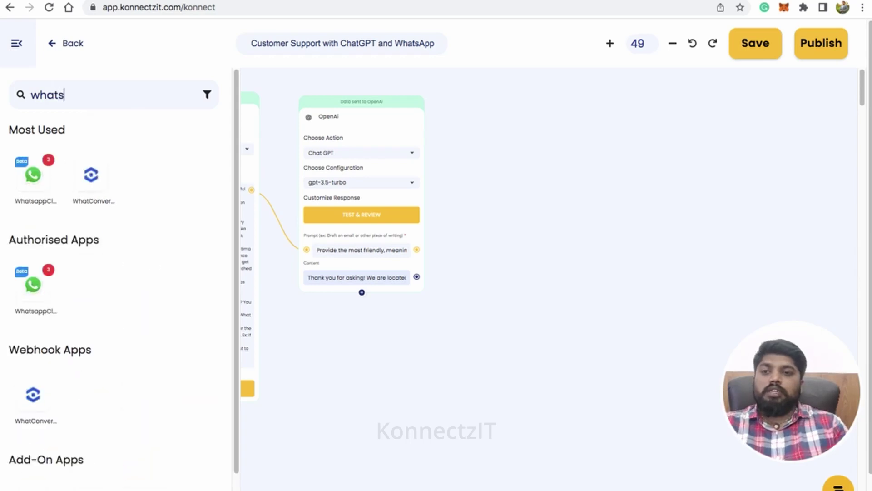
pyautogui.moveTo(33, 174); pyautogui.dragTo(504, 117)
pyautogui.click(16, 54)
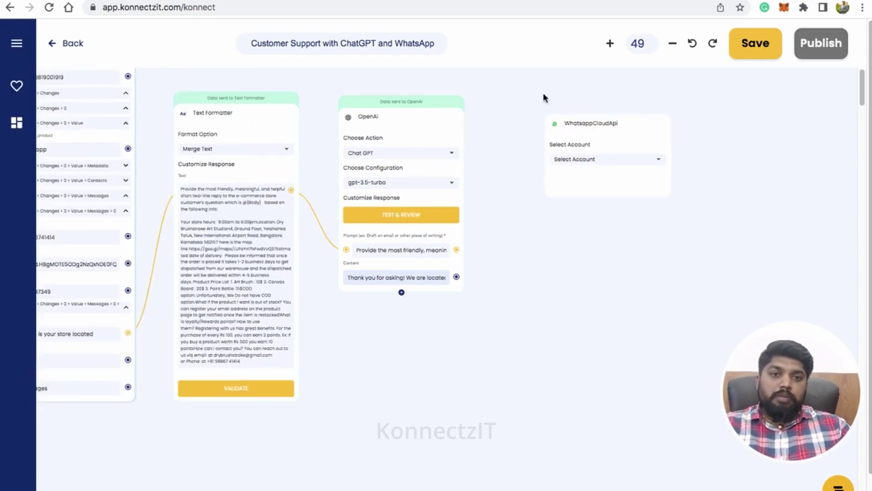
# Set the WhatsApp step to WhatsappCloudApi Account #1 with the Send Text Message action
pyautogui.click(539, 150)
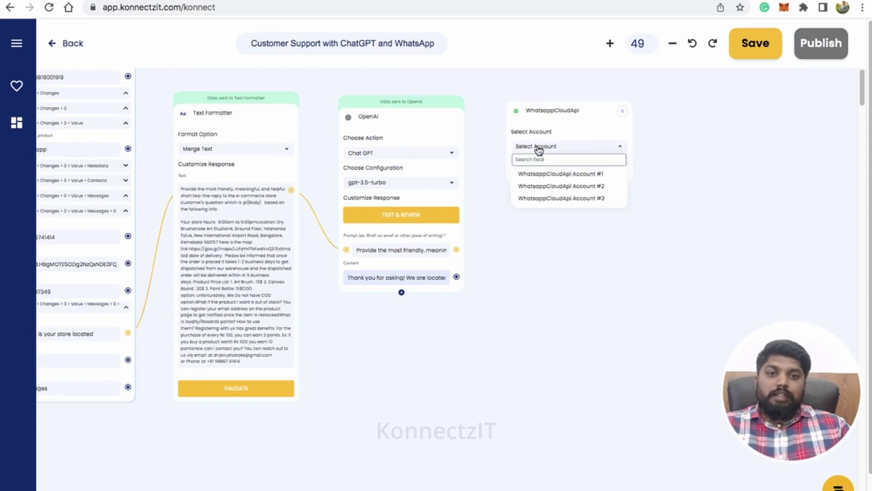
pyautogui.click(557, 174)
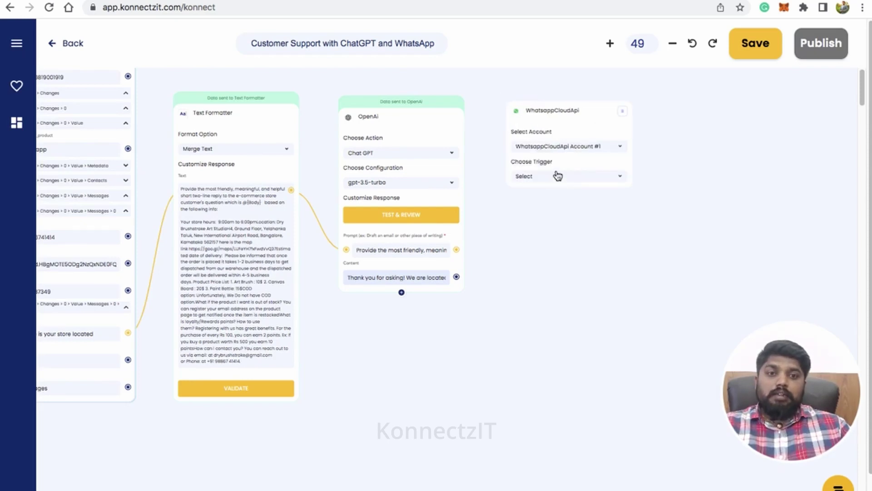
pyautogui.scroll(5, 558, 177)
pyautogui.click(557, 177)
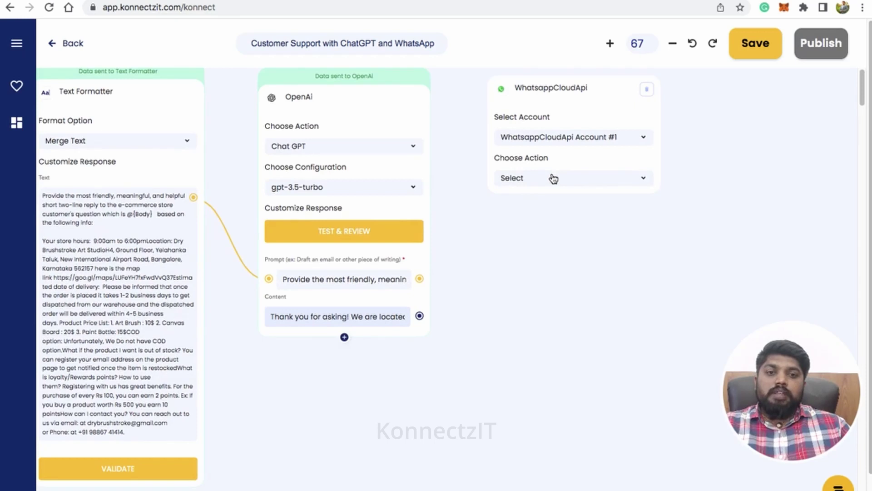
pyautogui.click(551, 235)
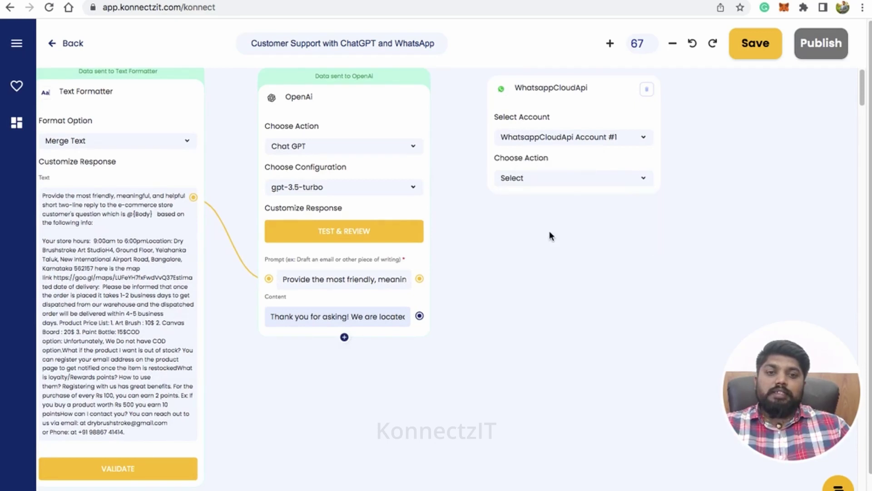
# Map sender From to To and ChatGPT Content to Message, then test sending
pyautogui.moveTo(497, 388); pyautogui.dragTo(522, 383)
pyautogui.hscroll(-5, 554, 377)
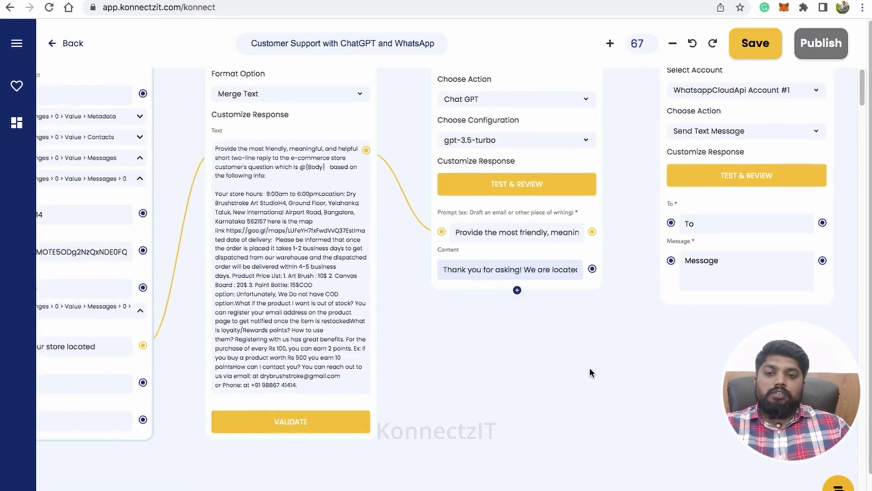
pyautogui.scroll(-3, 229, 239)
pyautogui.moveTo(195, 231); pyautogui.dragTo(661, 240)
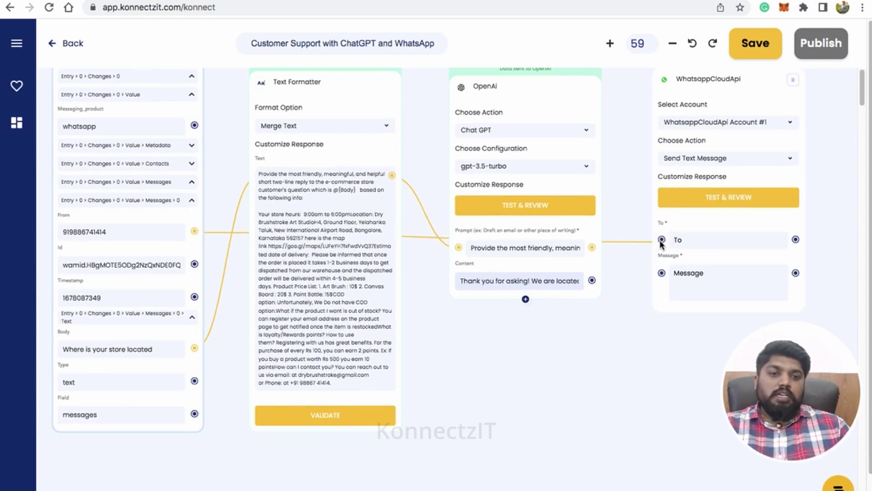
pyautogui.moveTo(590, 348); pyautogui.dragTo(463, 386)
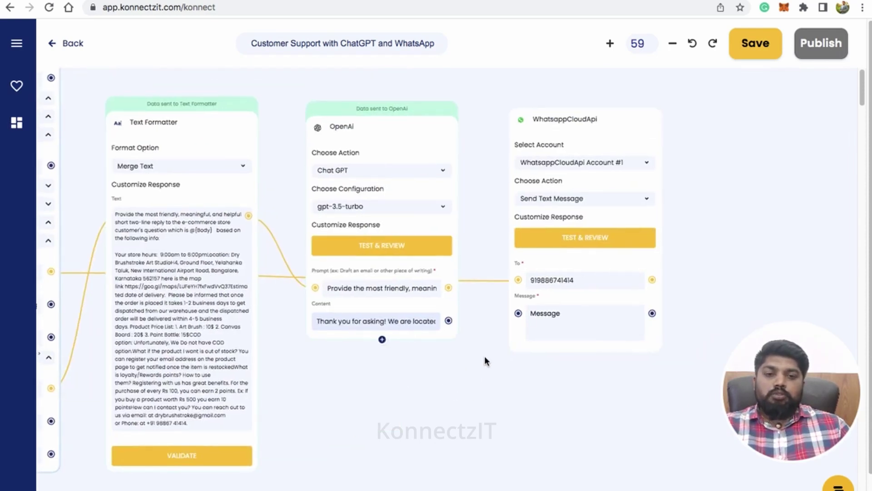
pyautogui.scroll(2, 484, 359)
pyautogui.moveTo(446, 318); pyautogui.dragTo(520, 311)
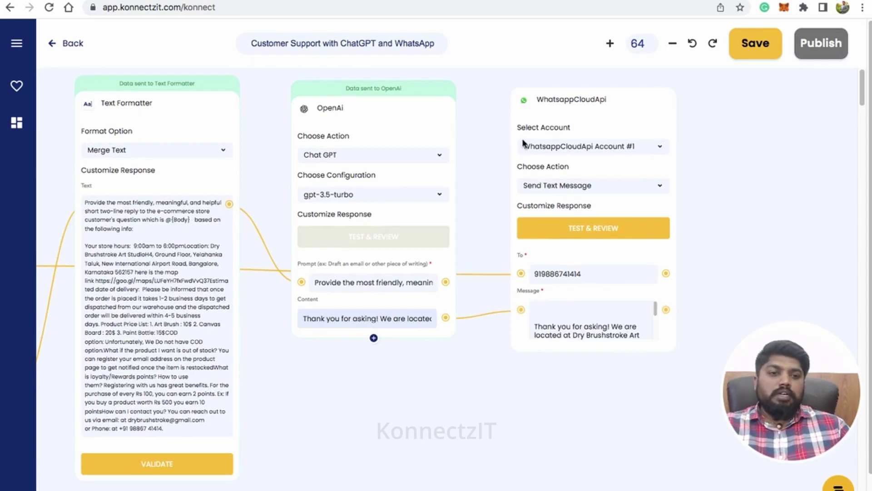
pyautogui.click(593, 228)
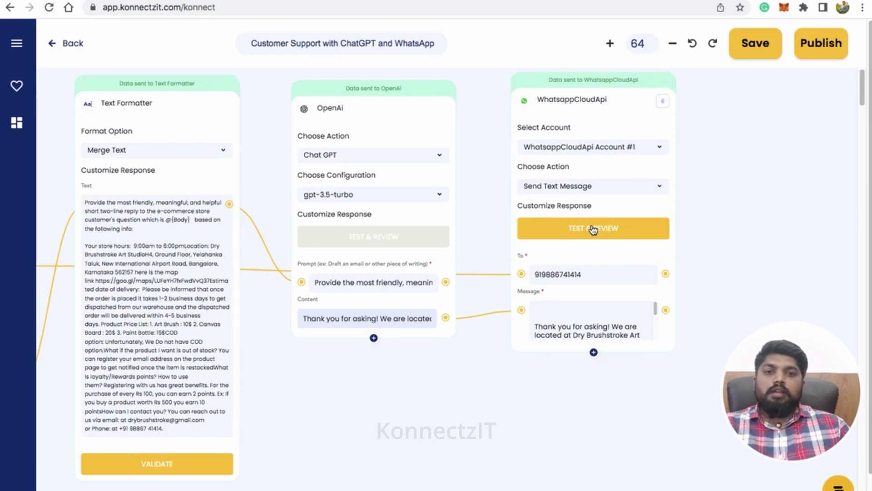
pyautogui.scroll(-1, 591, 230)
pyautogui.hscroll(-5, 545, 385)
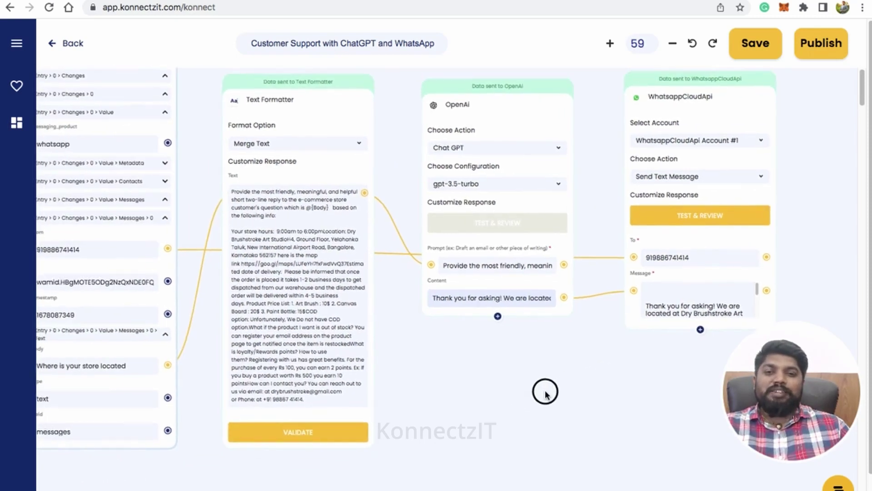
pyautogui.scroll(1, 558, 409)
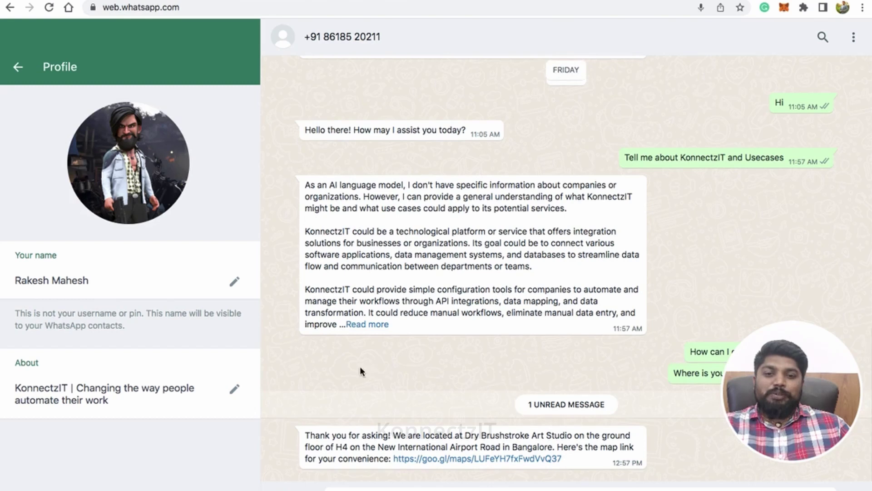
# Check WhatsApp Web for the store-location reply with its map link
pyautogui.moveTo(795, 403); pyautogui.dragTo(79, 409)
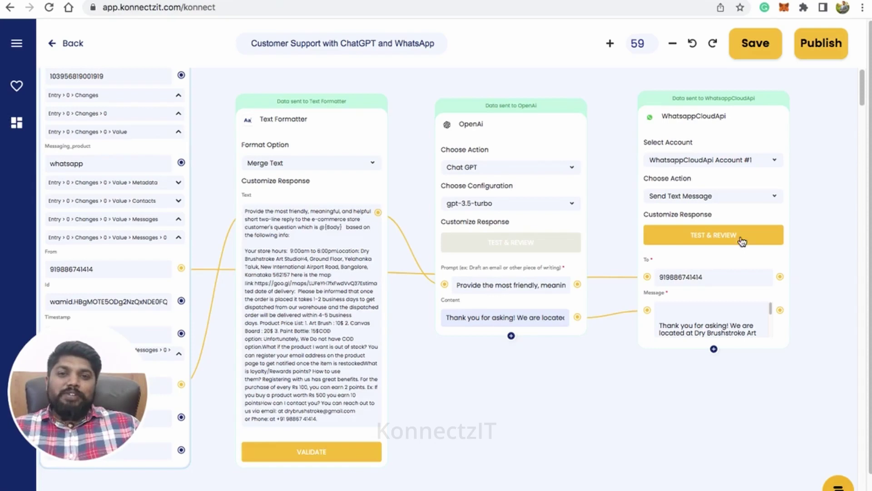
# Collapse the nested Entry rows of the webhook response
pyautogui.scroll(5, 580, 476)
pyautogui.hscroll(-8, 580, 477)
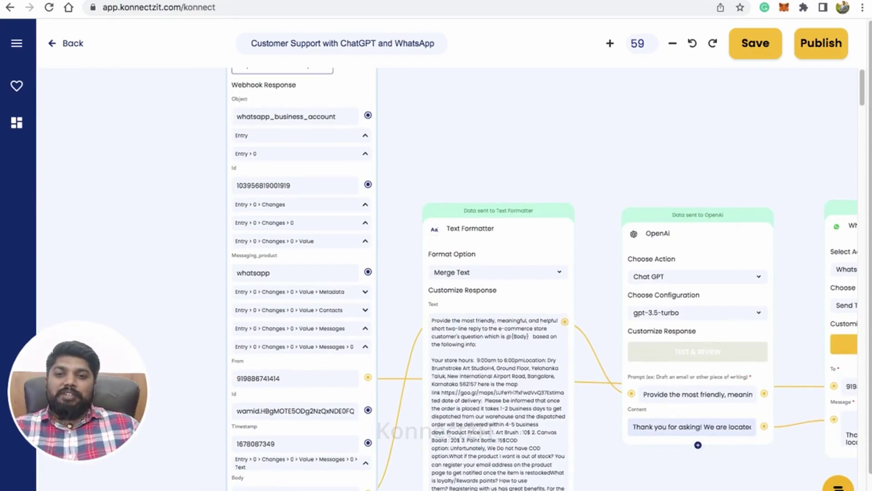
pyautogui.scroll(1, 303, 273)
pyautogui.hscroll(2, 302, 272)
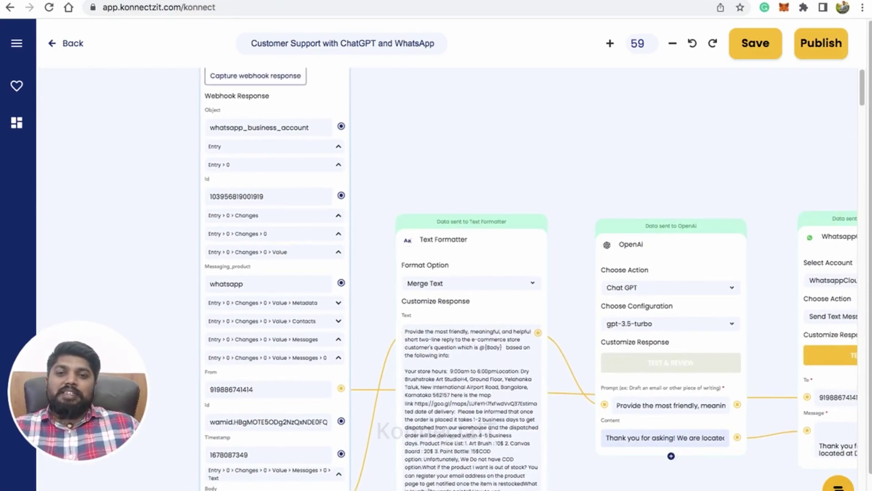
pyautogui.click(334, 150)
# Arrange the Text Formatter, OpenAI and WhatsApp reply steps side by side in a row
pyautogui.scroll(4, 412, 189)
pyautogui.hscroll(3, 413, 189)
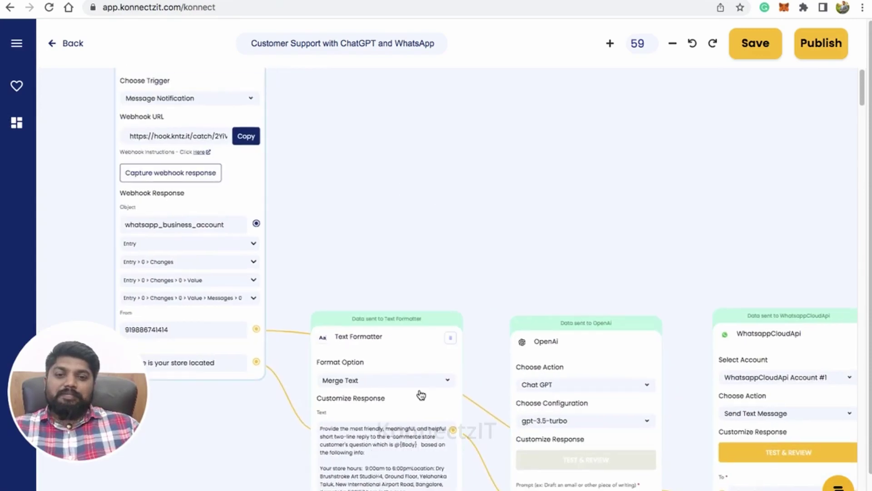
pyautogui.moveTo(400, 331); pyautogui.dragTo(511, 271)
pyautogui.moveTo(393, 146); pyautogui.dragTo(393, 119)
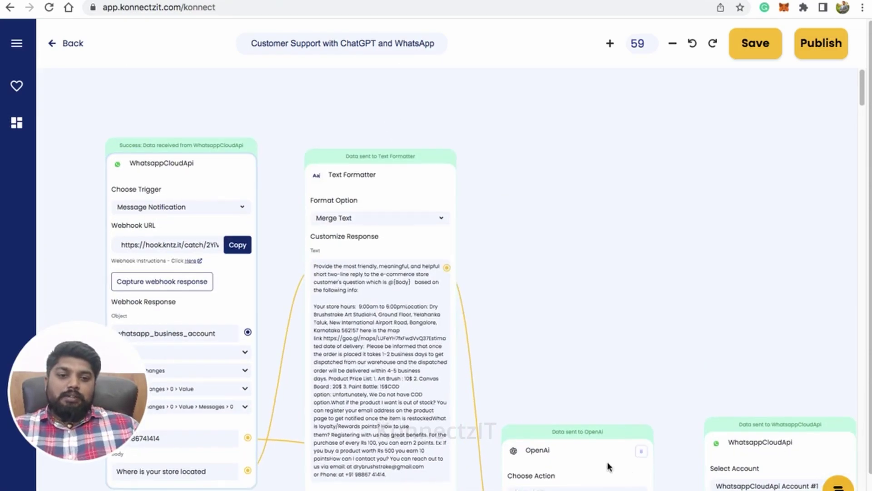
pyautogui.moveTo(609, 467); pyautogui.dragTo(590, 101)
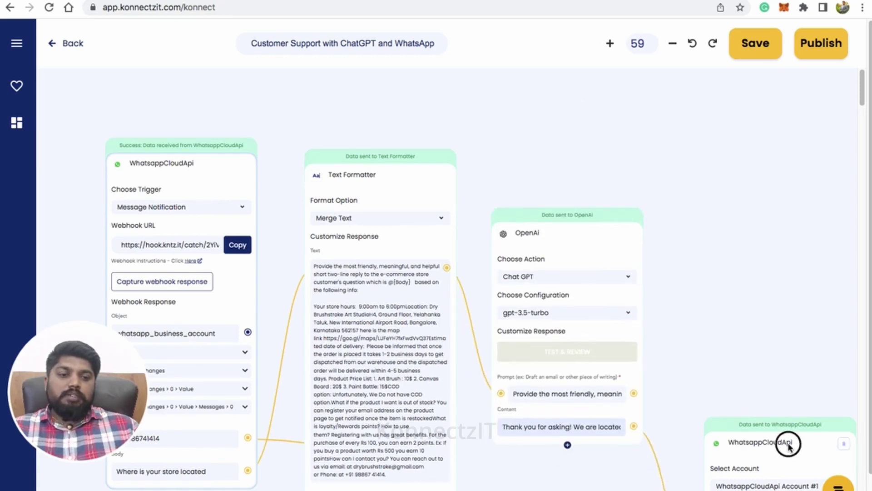
pyautogui.moveTo(788, 445); pyautogui.dragTo(721, 78)
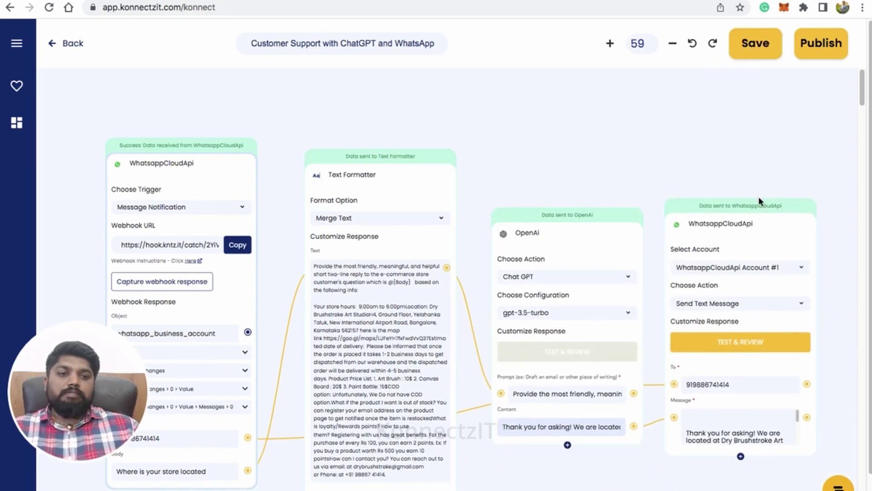
pyautogui.moveTo(758, 199); pyautogui.dragTo(780, 174)
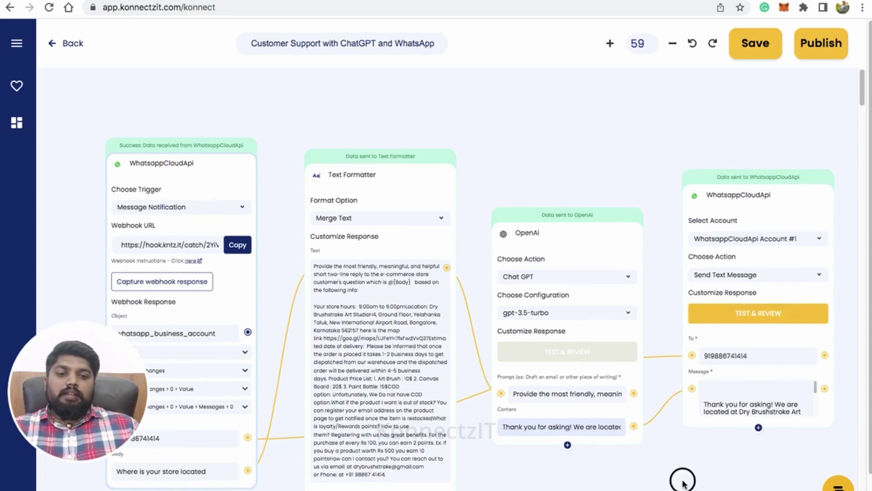
# Publish the finished flow and dismiss the success confirmation
pyautogui.moveTo(683, 481); pyautogui.dragTo(677, 426)
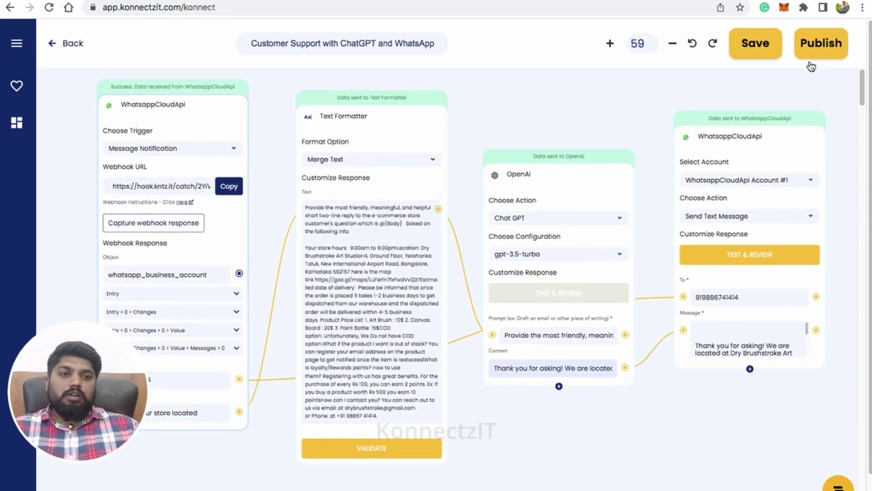
pyautogui.click(813, 47)
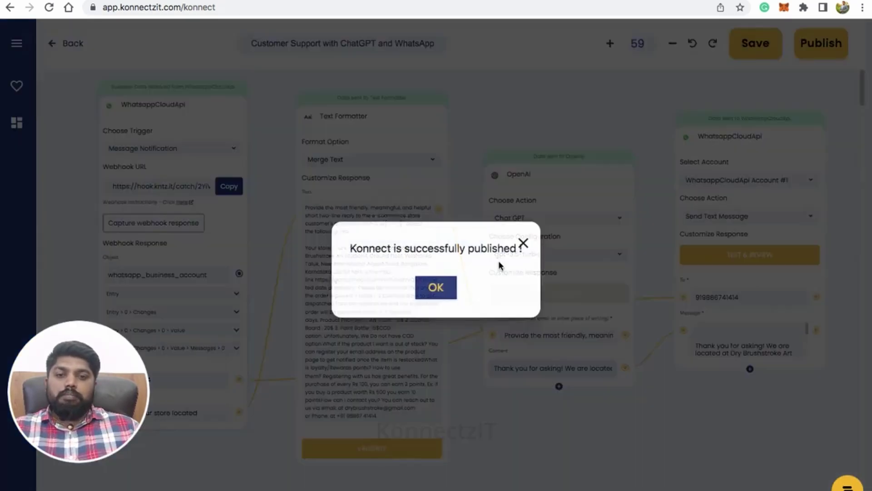
pyautogui.click(438, 288)
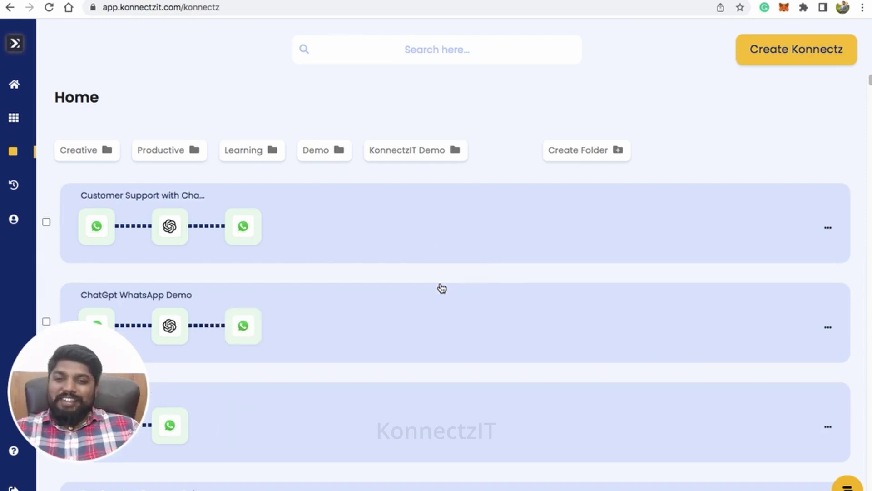
# Switch to the WhatsApp Web chat tab
pyautogui.click(454, 1)
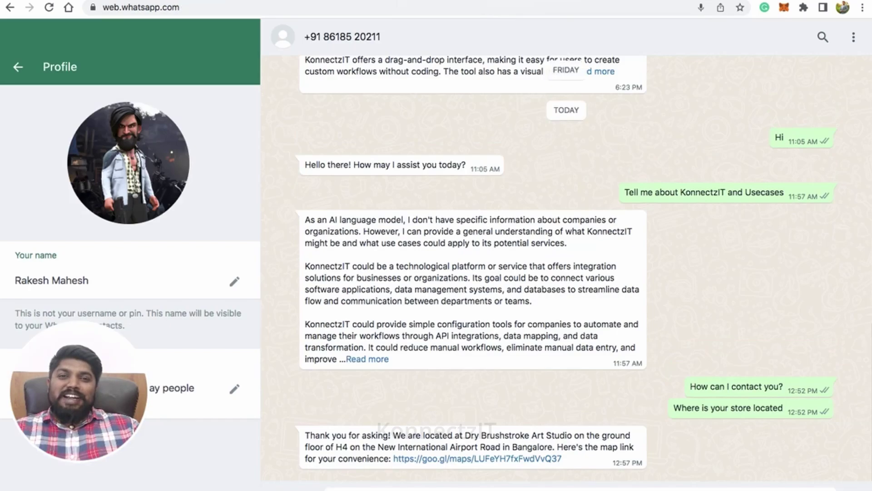